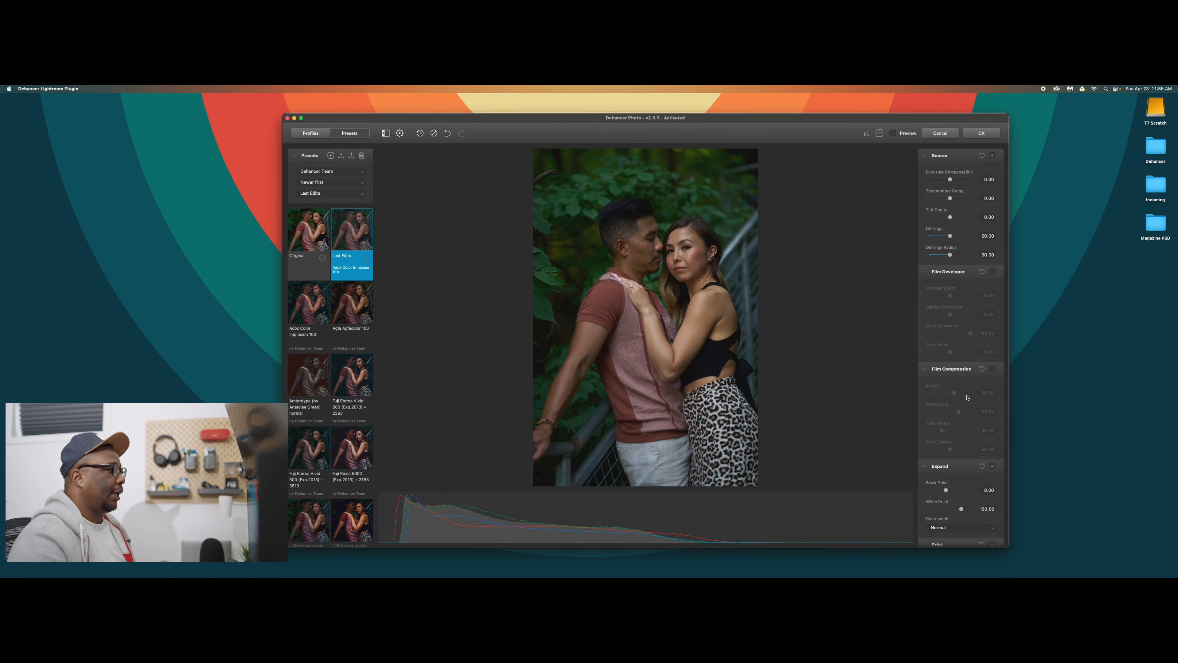
Turn on the preview and apply the Kodak Portra 400 film profile to the couple photo.
{"action": "left_click", "coordinate": [892, 133]}
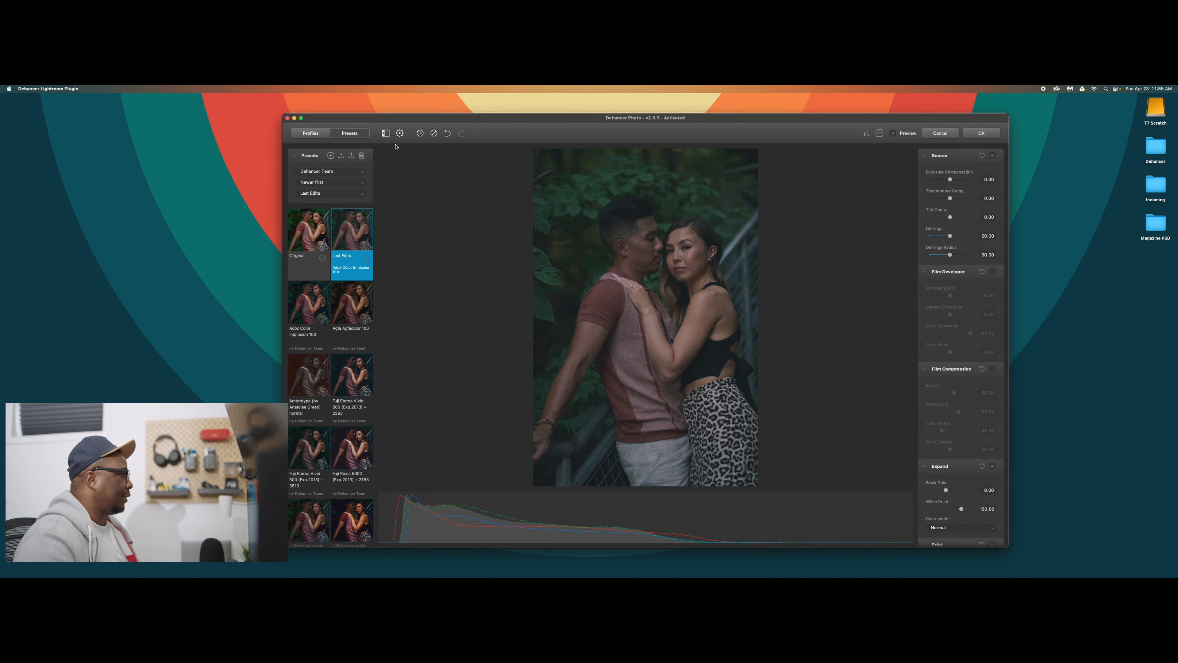
{"action": "left_click", "coordinate": [316, 135]}
{"action": "scroll", "coordinate": [373, 263], "scroll_direction": "down", "scroll_amount": 15}
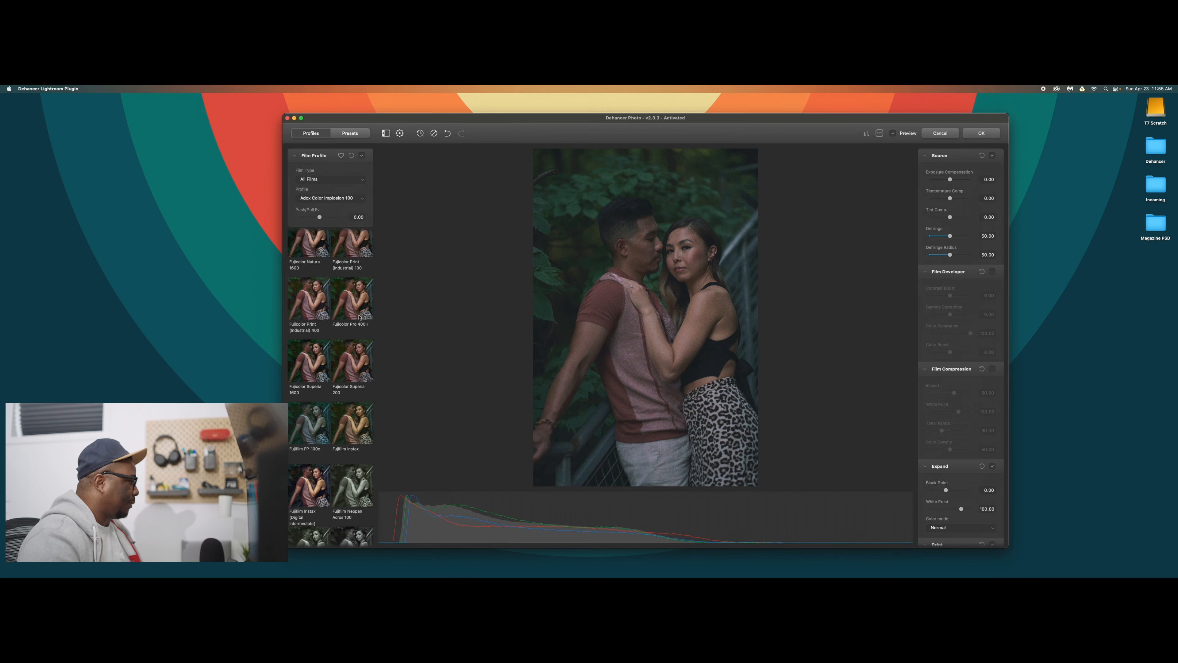
{"action": "scroll", "coordinate": [359, 317], "scroll_direction": "down", "scroll_amount": 10}
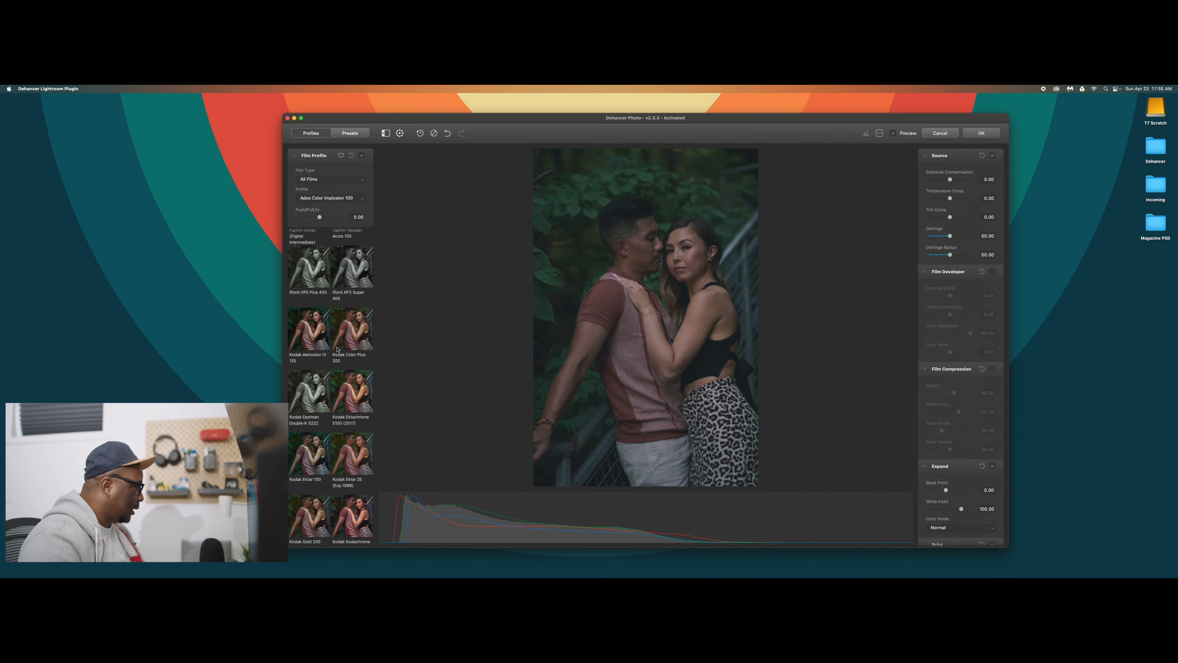
{"action": "scroll", "coordinate": [334, 355], "scroll_direction": "down", "scroll_amount": 3}
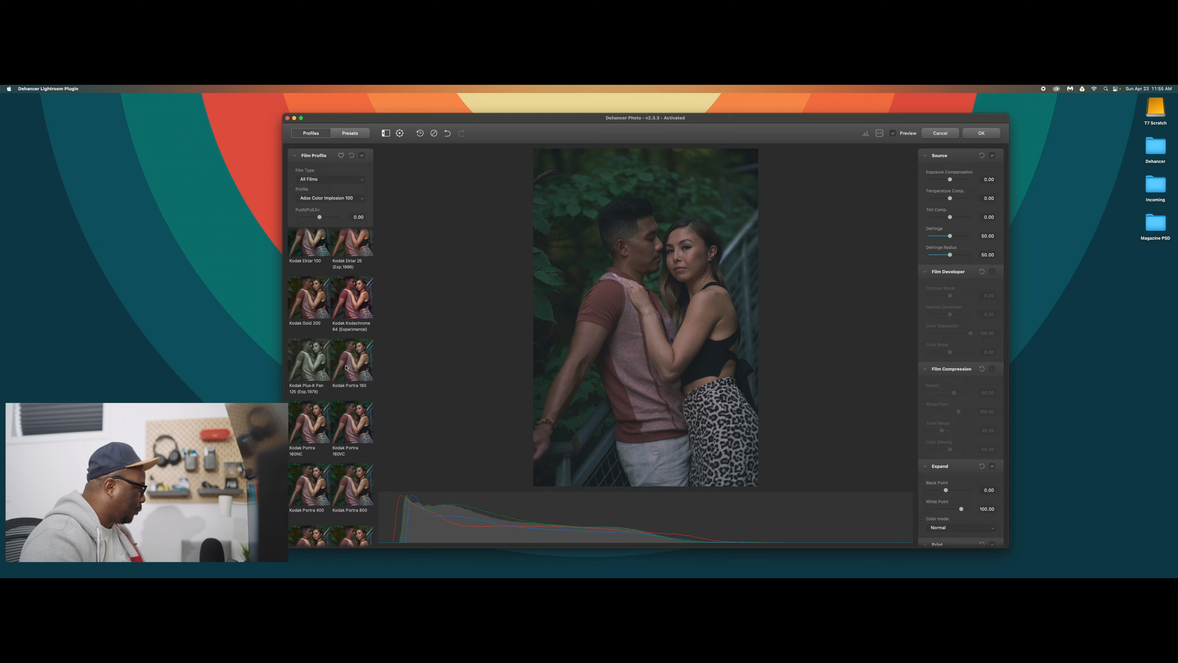
{"action": "scroll", "coordinate": [345, 366], "scroll_direction": "down", "scroll_amount": 8}
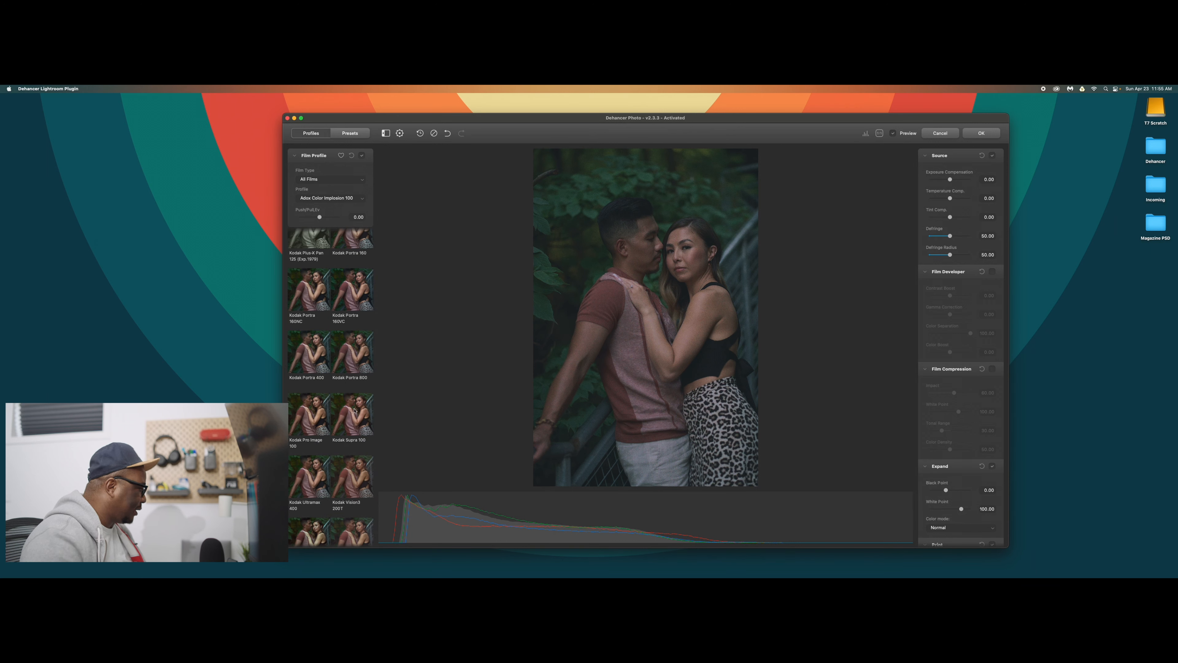
{"action": "left_click", "coordinate": [312, 355]}
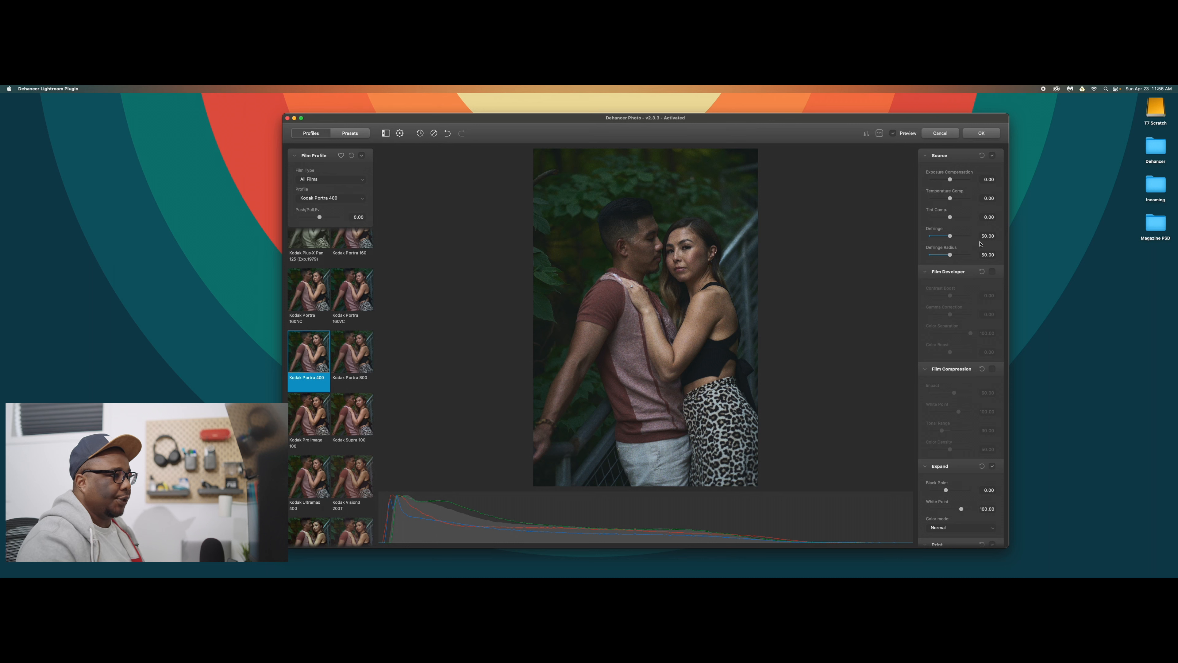
Raise Exposure Compensation to about 0.36 and enable Film Developer with Contrast Boost 3.57 and Color Boost 5.46.
{"action": "left_click_drag", "start_coordinate": [950, 182], "coordinate": [952, 182]}
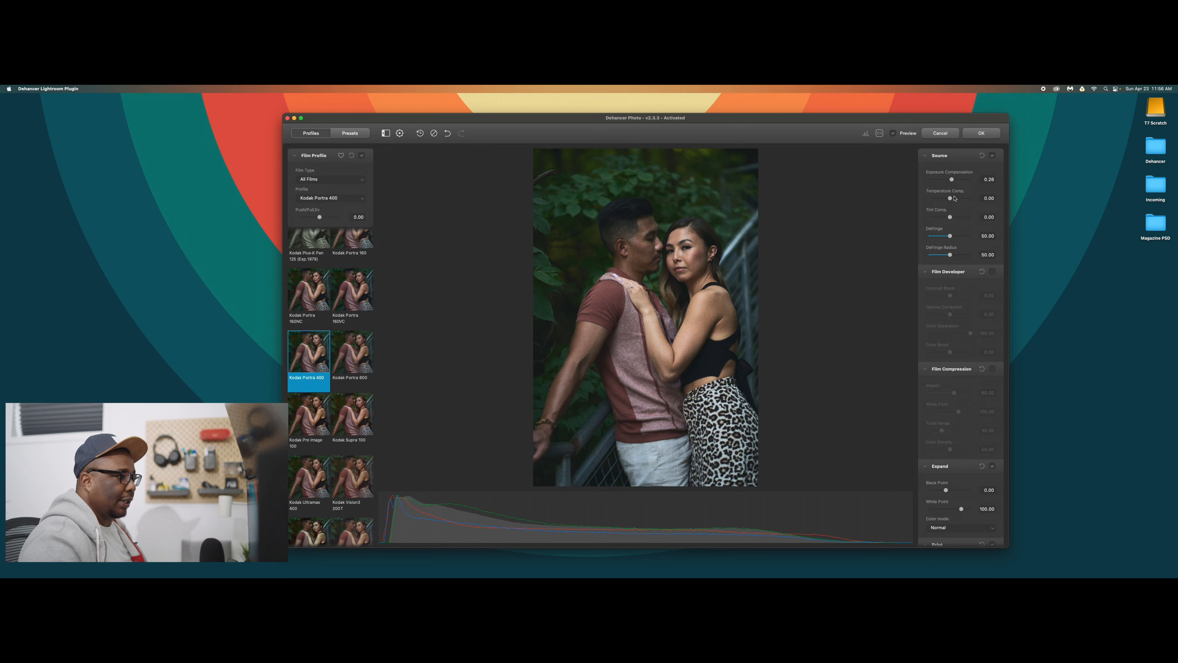
{"action": "left_click", "coordinate": [992, 273]}
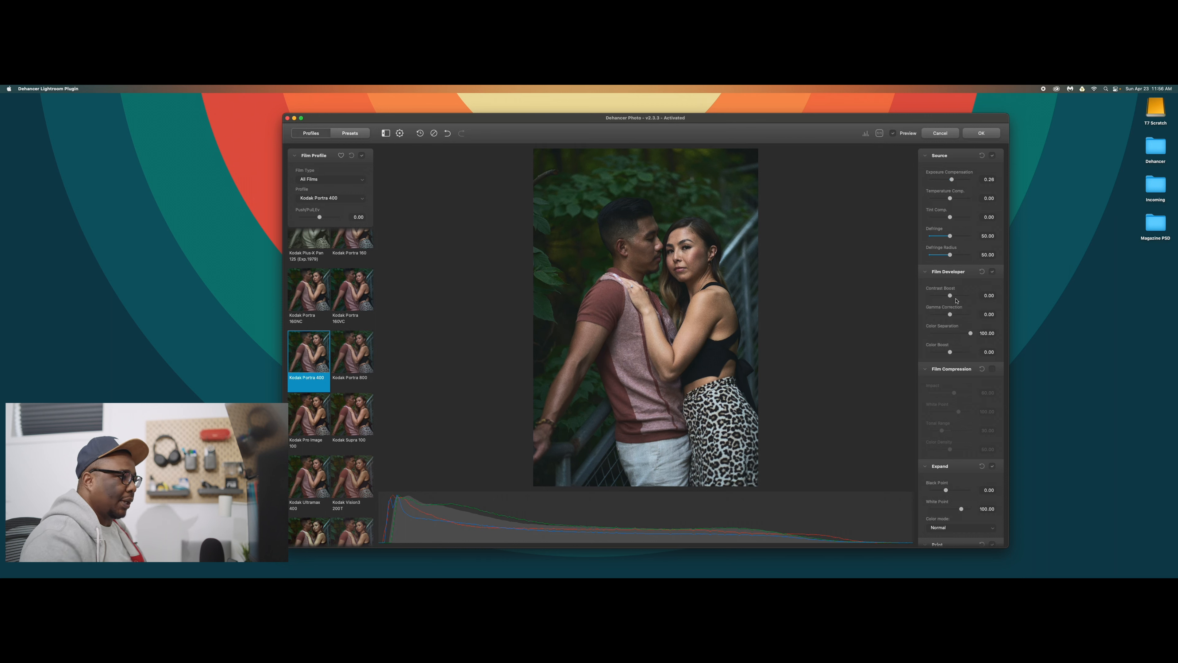
{"action": "left_click_drag", "start_coordinate": [949, 296], "coordinate": [951, 296]}
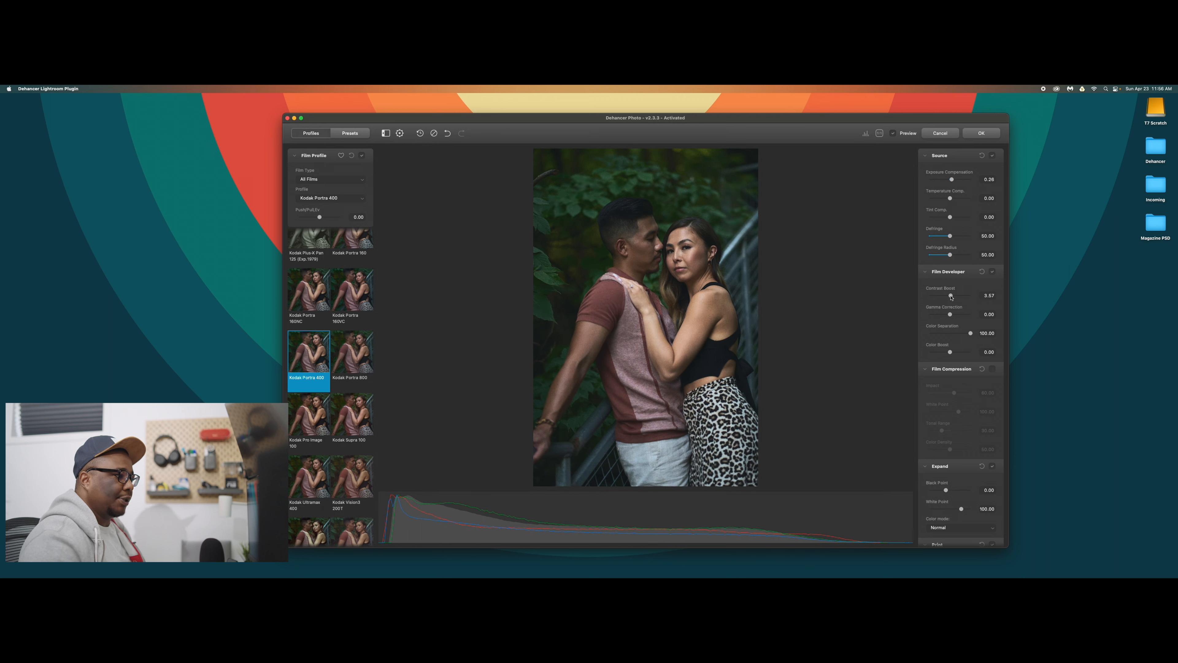
{"action": "left_click_drag", "start_coordinate": [950, 353], "coordinate": [951, 353]}
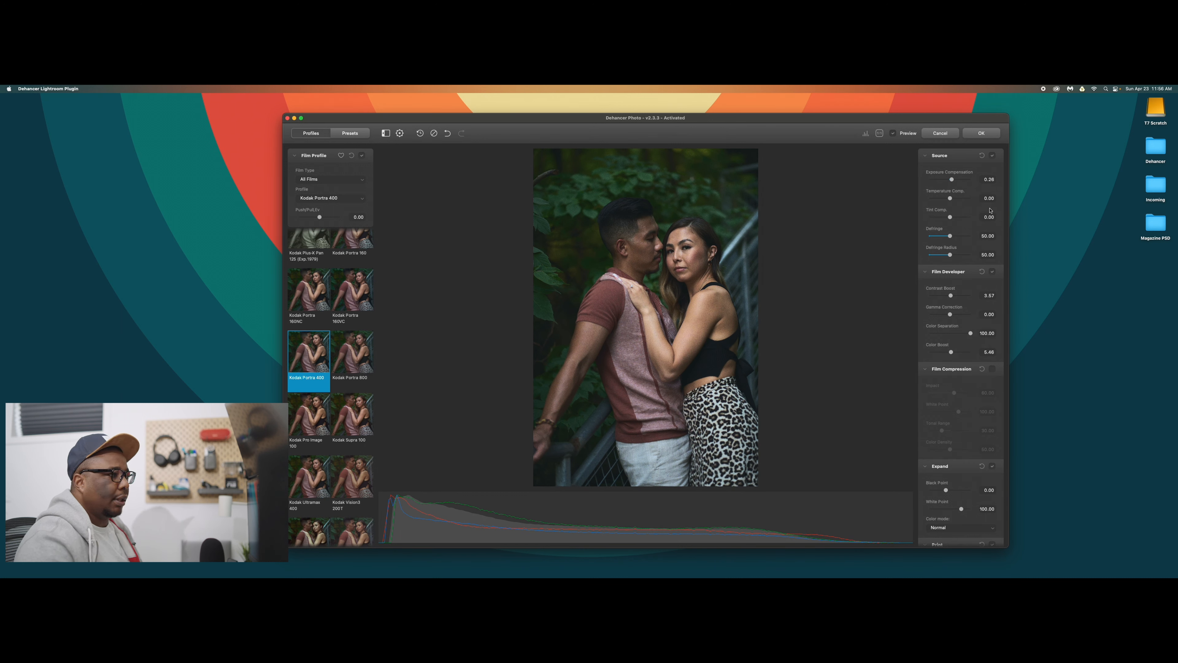
Enable Film Compression with a white point of about 109 and slightly lower the Expand black point, collapsing both sections.
{"action": "scroll", "coordinate": [965, 306], "scroll_direction": "down", "scroll_amount": 3}
{"action": "scroll", "coordinate": [966, 306], "scroll_direction": "down", "scroll_amount": 5}
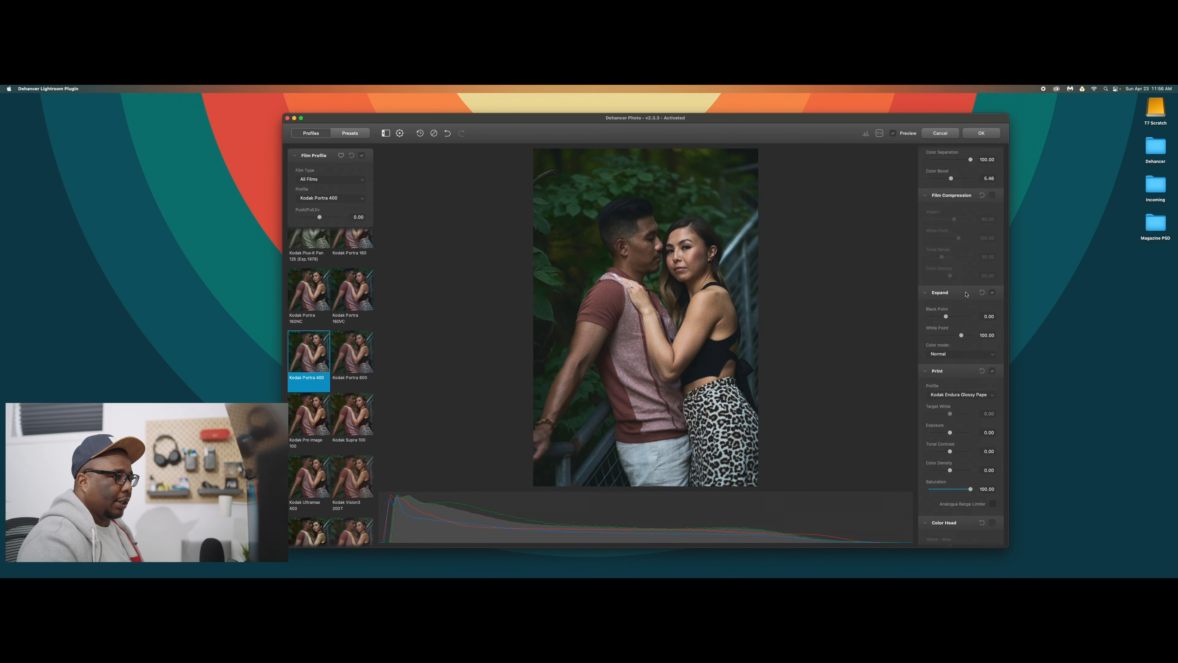
{"action": "left_click", "coordinate": [992, 196]}
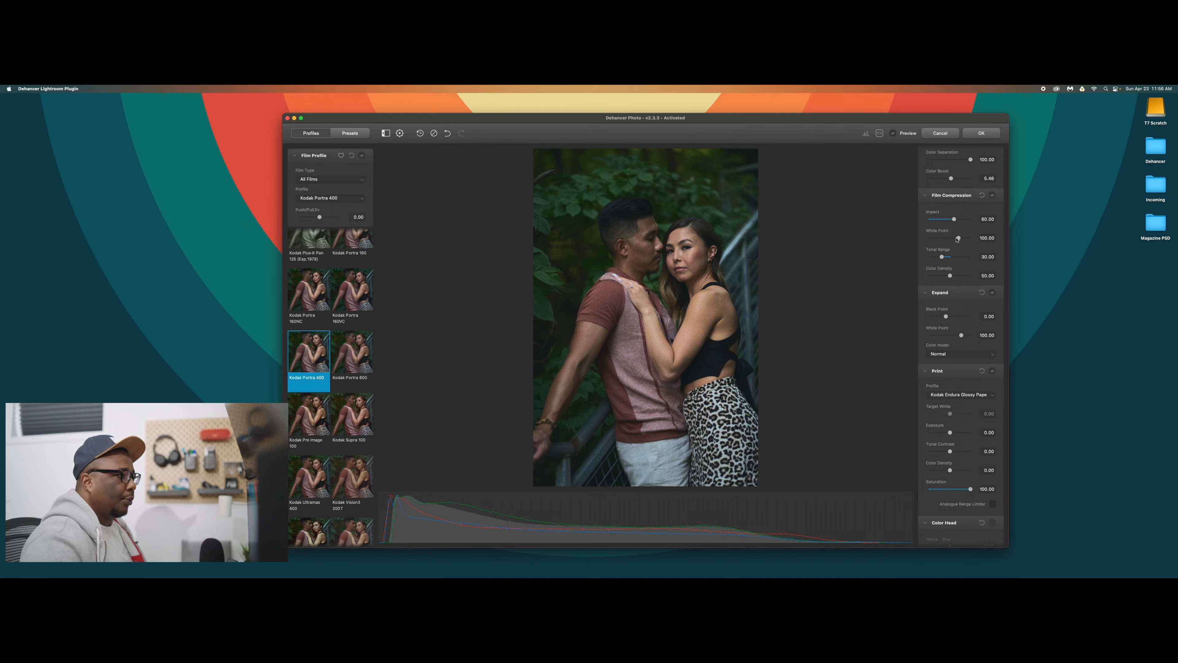
{"action": "left_click_drag", "start_coordinate": [959, 238], "coordinate": [964, 240]}
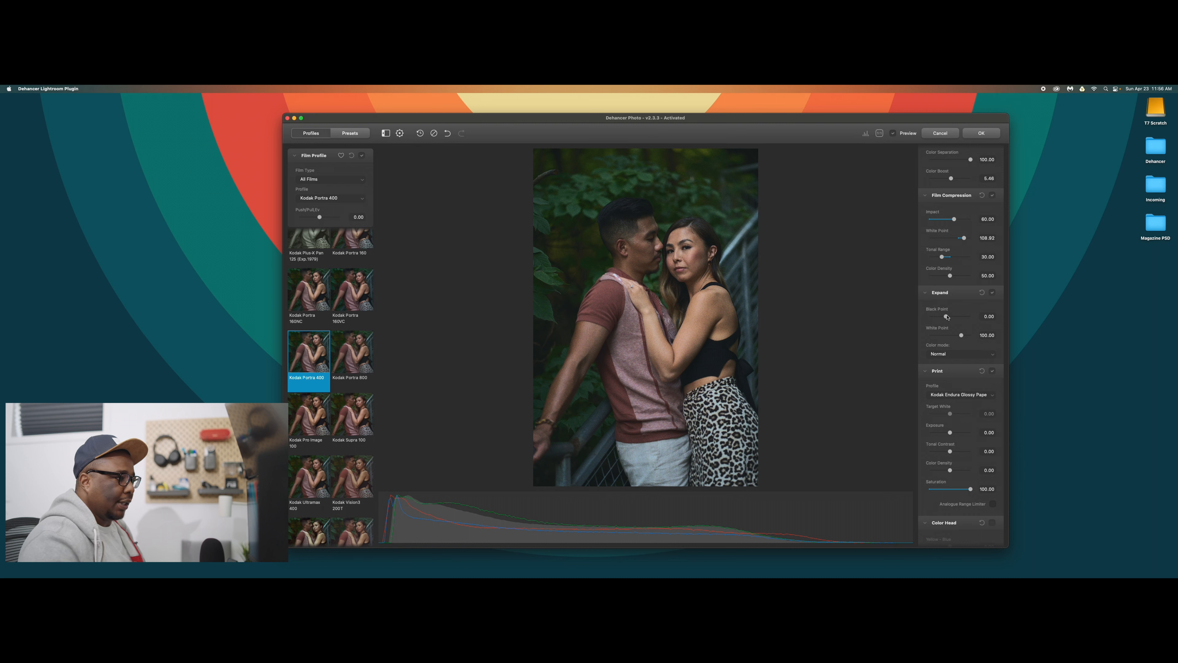
{"action": "left_click_drag", "start_coordinate": [946, 317], "coordinate": [943, 320]}
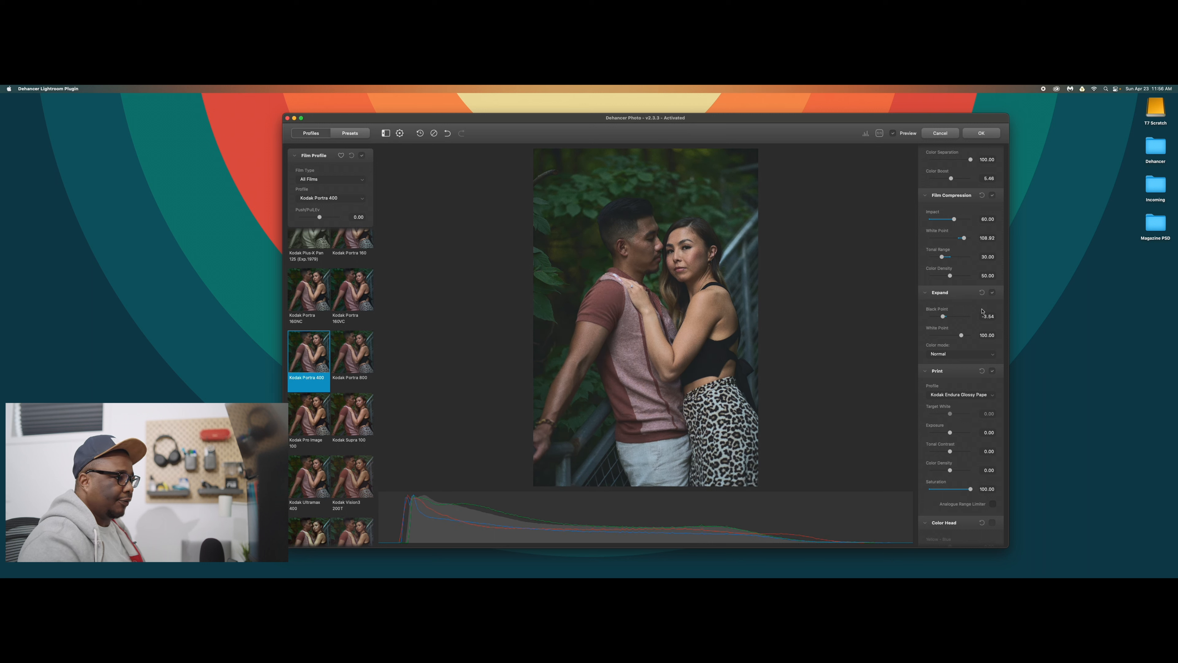
{"action": "left_click", "coordinate": [967, 195]}
{"action": "left_click", "coordinate": [949, 209]}
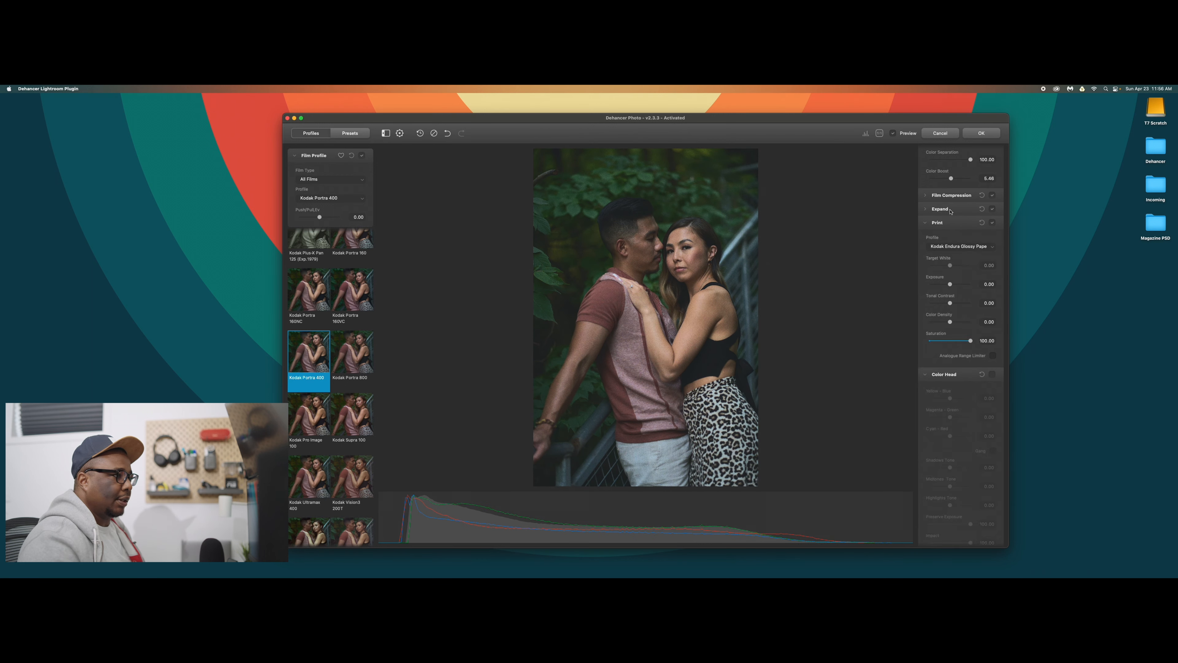
Try the Kodak 2383 and Fujifilm 3513 print film profiles, and return to Kodak Endura Glossy Paper.
{"action": "left_click", "coordinate": [967, 246]}
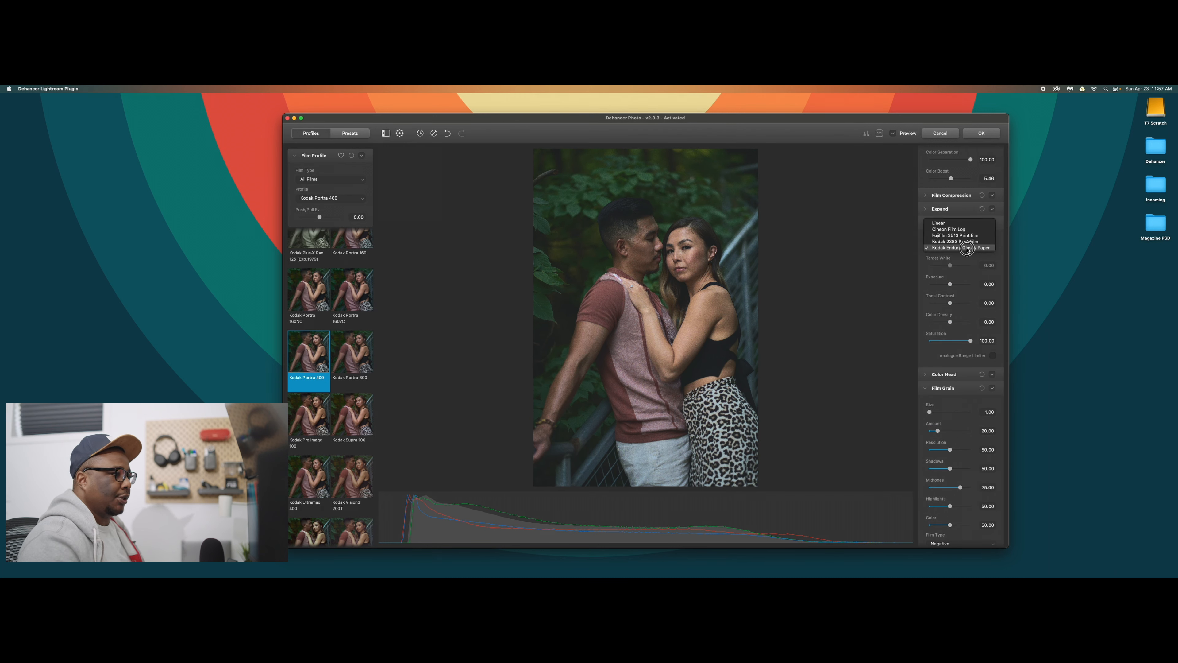
{"action": "left_click", "coordinate": [968, 247]}
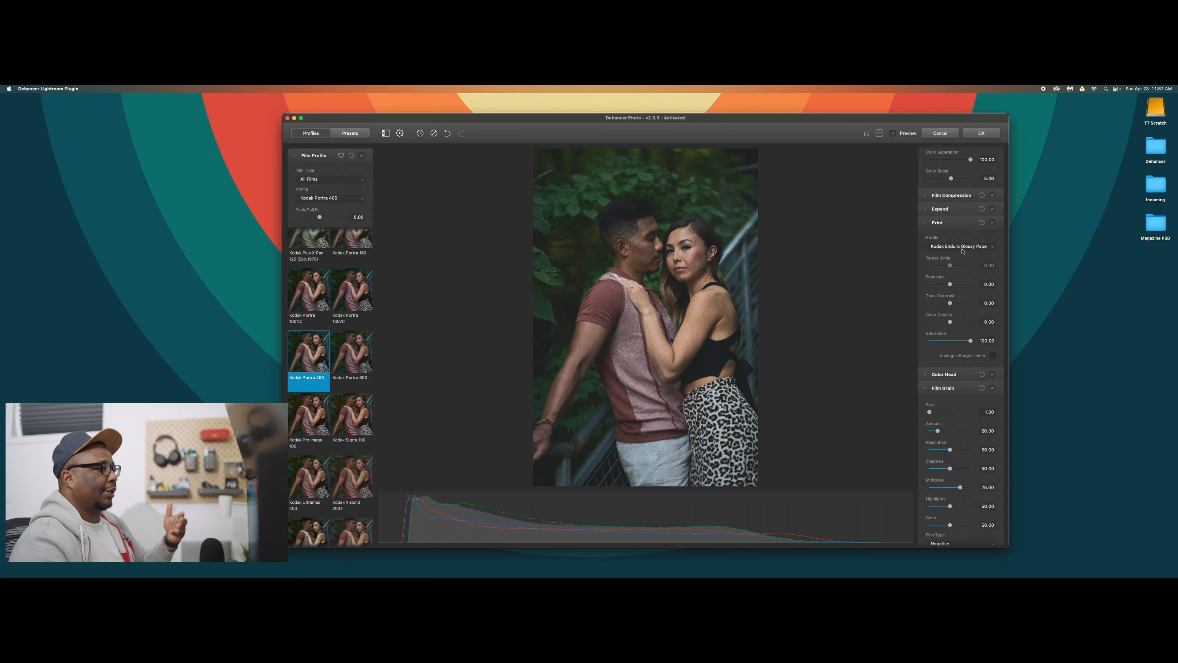
{"action": "left_click", "coordinate": [962, 250]}
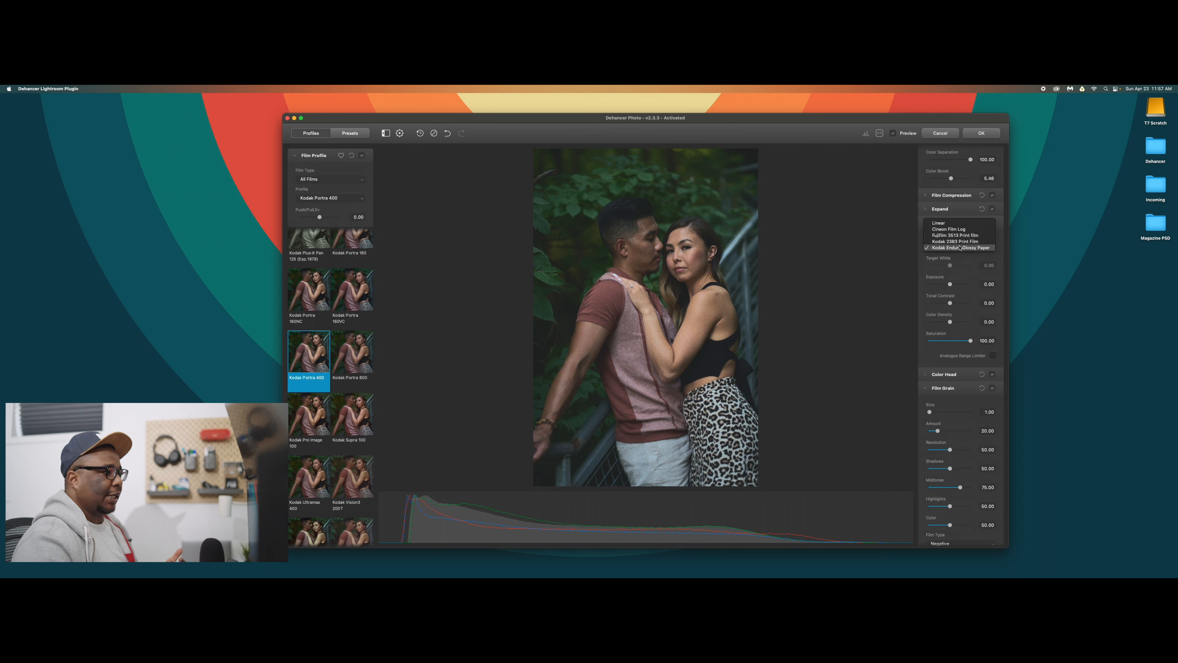
{"action": "left_click", "coordinate": [958, 241]}
{"action": "left_click", "coordinate": [958, 247]}
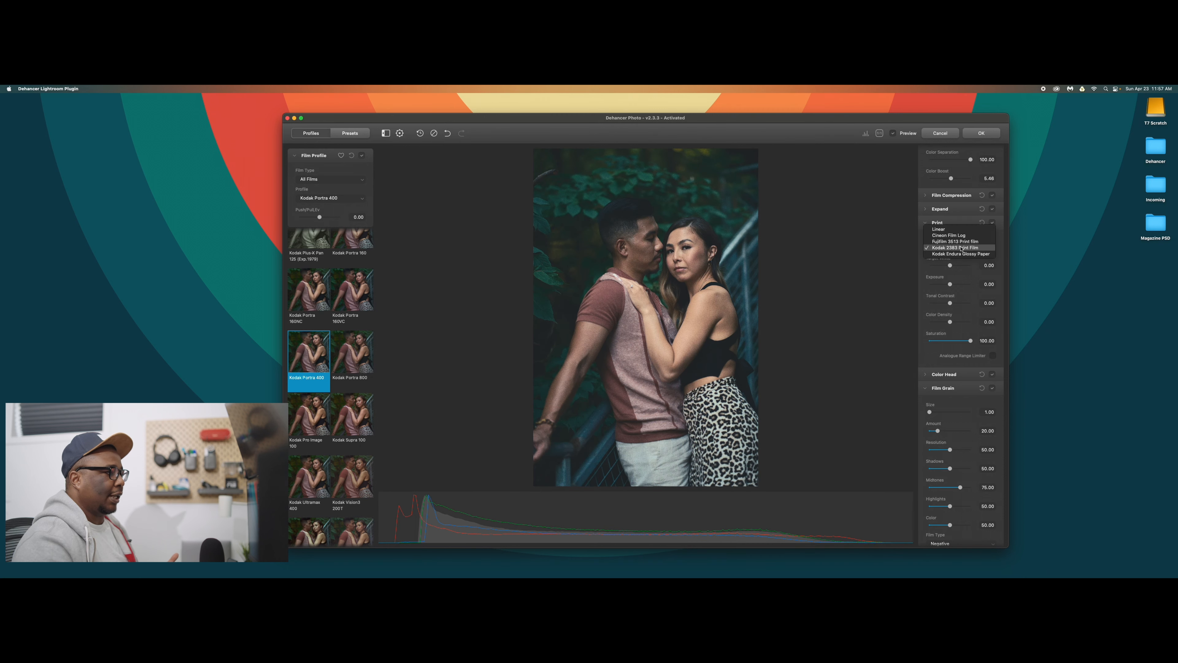
{"action": "left_click", "coordinate": [958, 241]}
{"action": "left_click", "coordinate": [959, 248]}
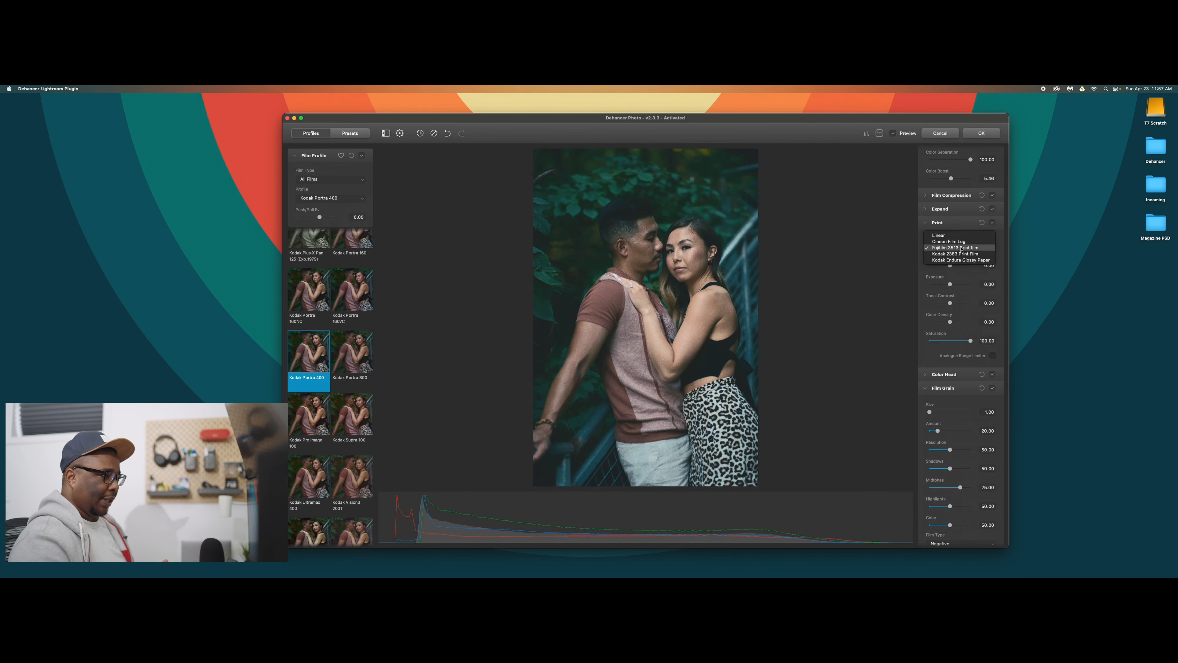
{"action": "left_click", "coordinate": [962, 260]}
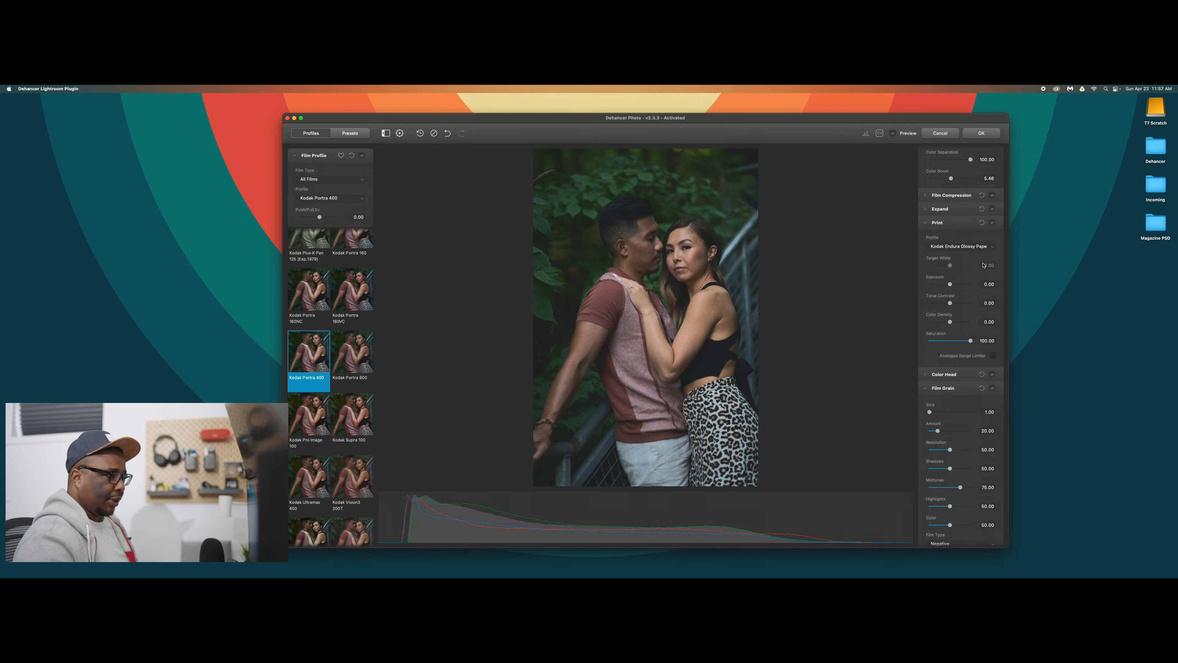
Collapse the Print section and review the Color Head settings.
{"action": "left_click", "coordinate": [971, 225]}
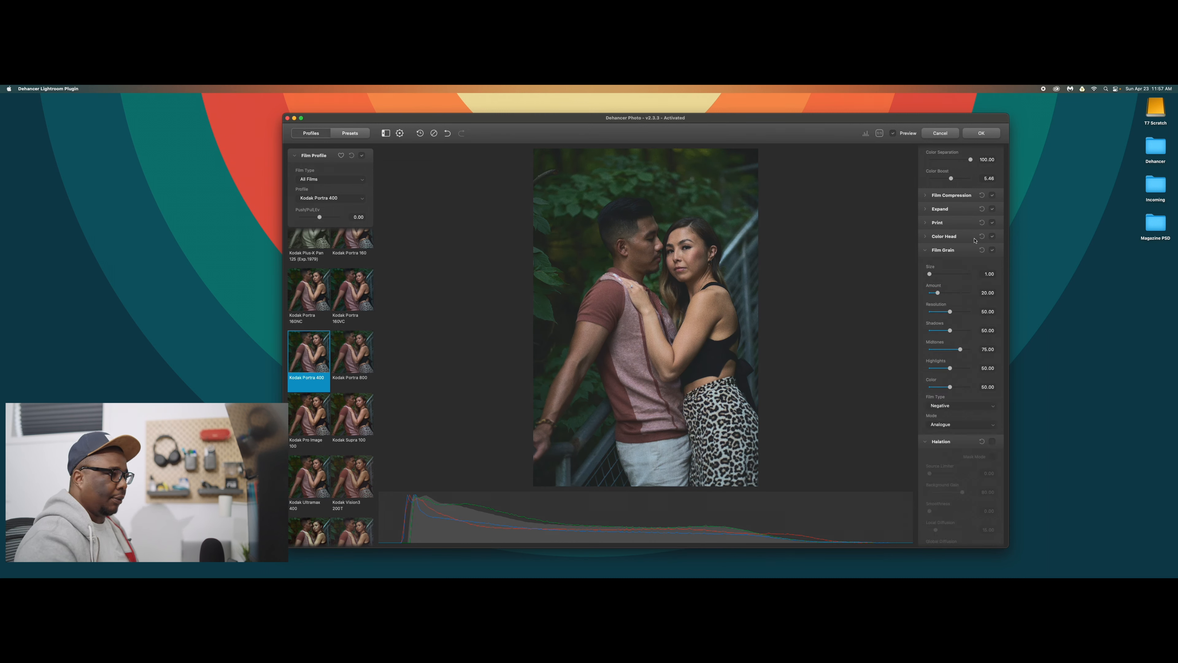
{"action": "left_click", "coordinate": [959, 237]}
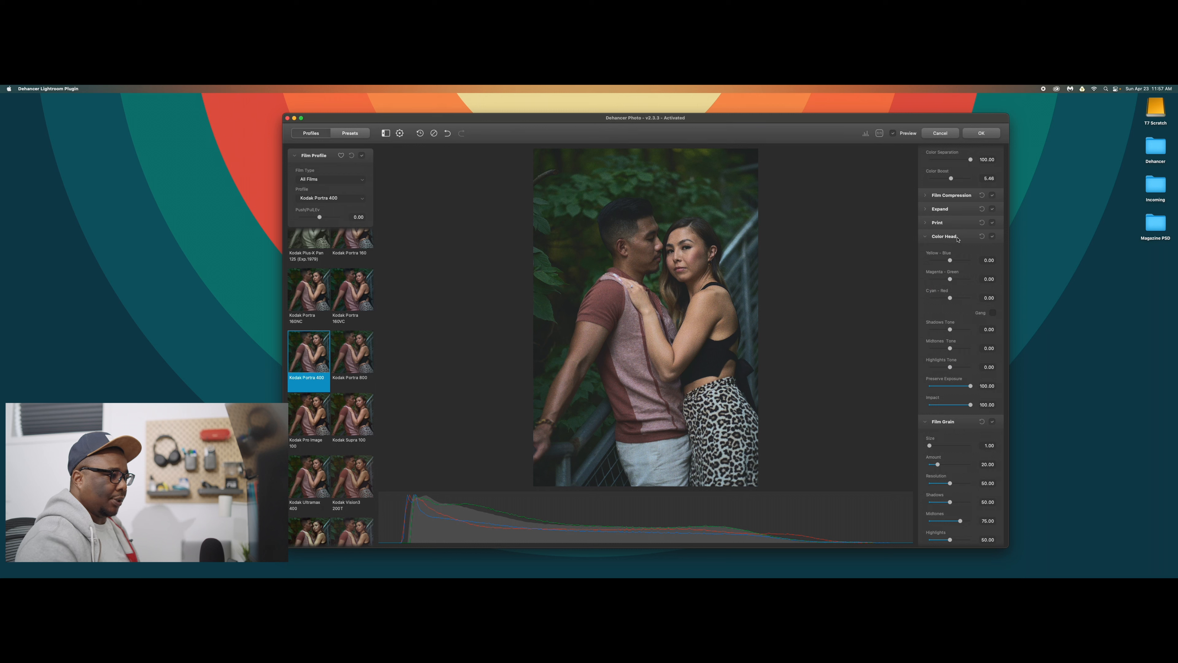
{"action": "left_click", "coordinate": [957, 238]}
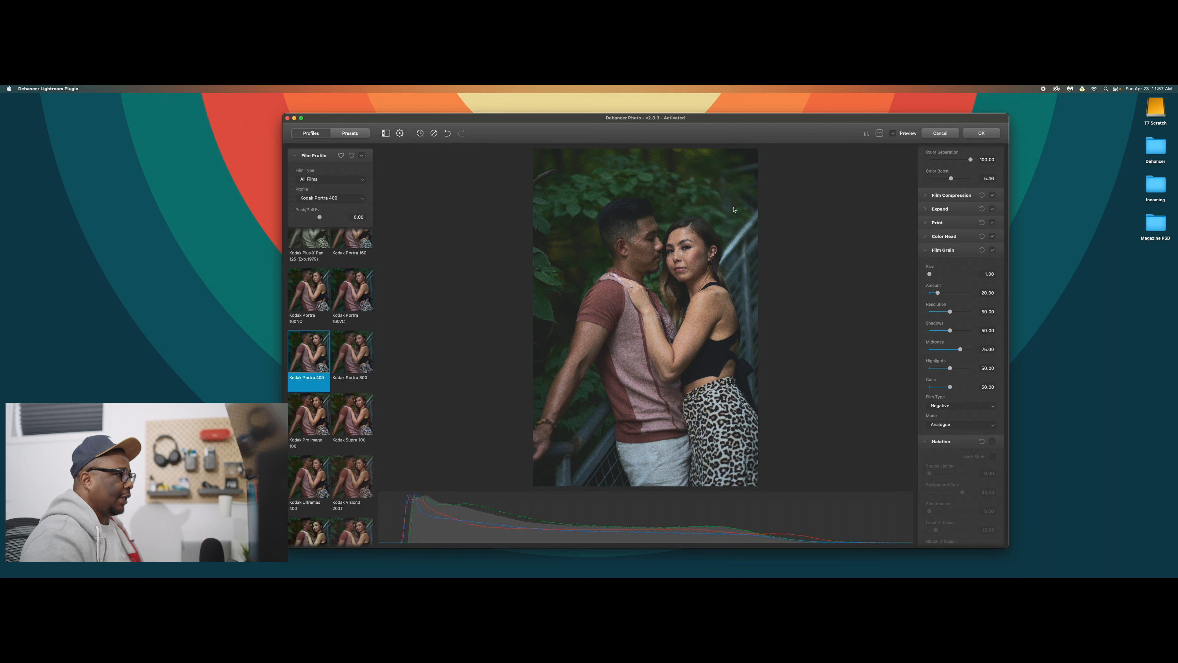
Compare the whole photo with and without the film look, leaving the preview on.
{"action": "left_click", "coordinate": [892, 133]}
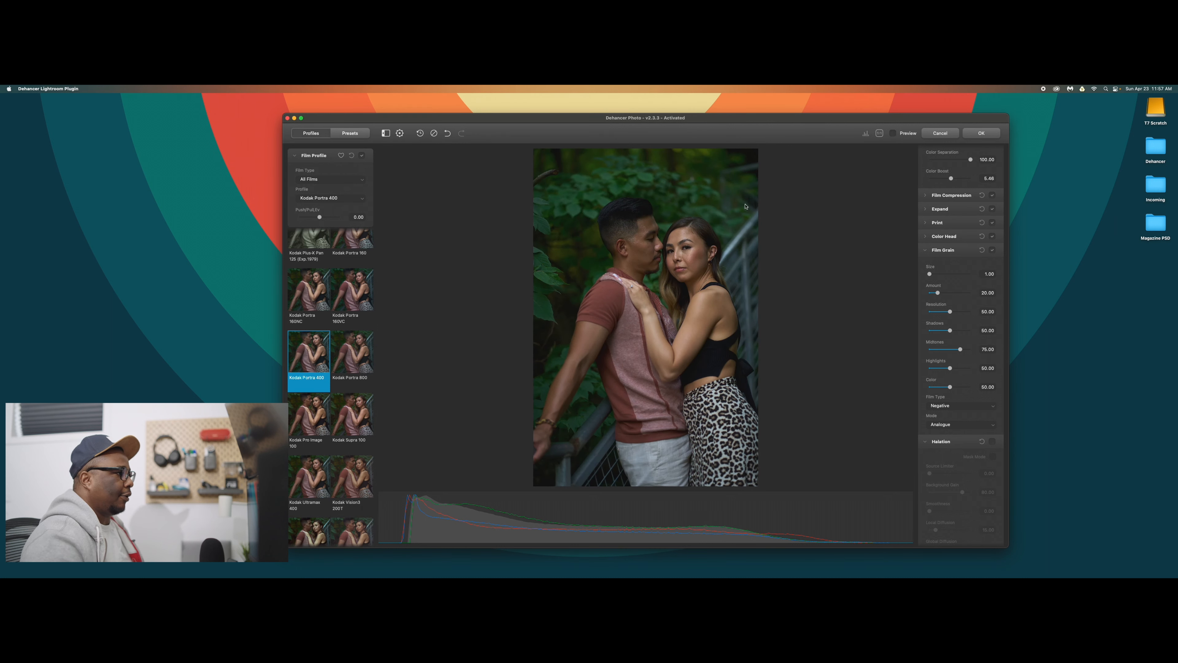
{"action": "left_click", "coordinate": [893, 133]}
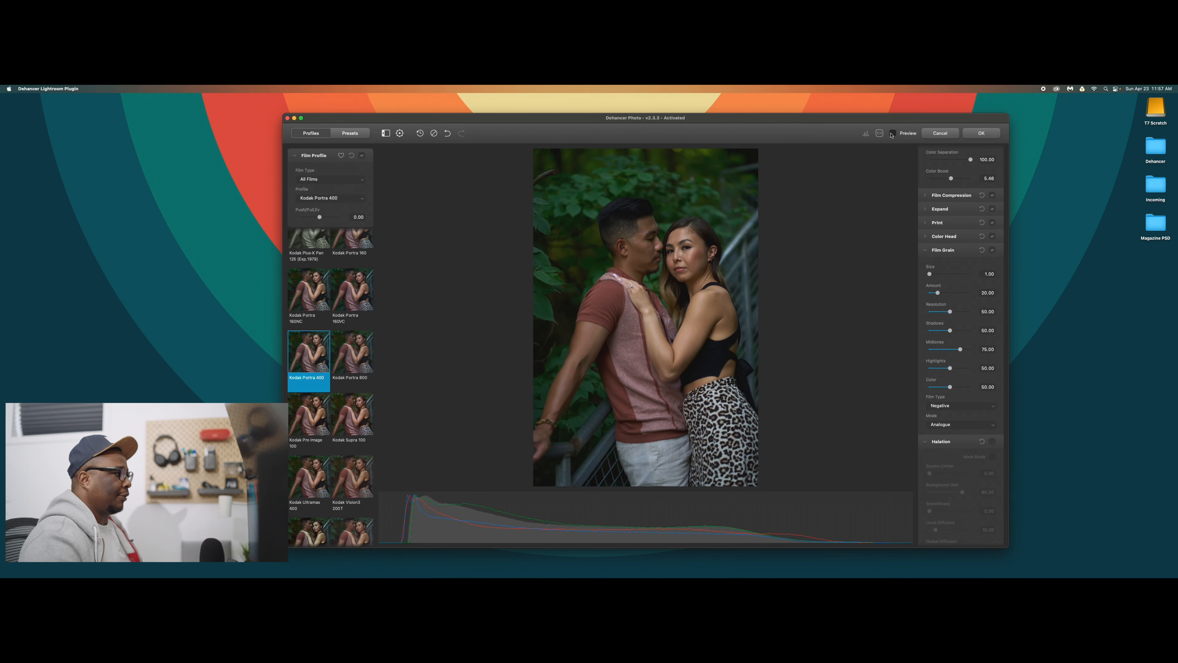
{"action": "left_click", "coordinate": [892, 133]}
{"action": "left_click", "coordinate": [892, 133]}
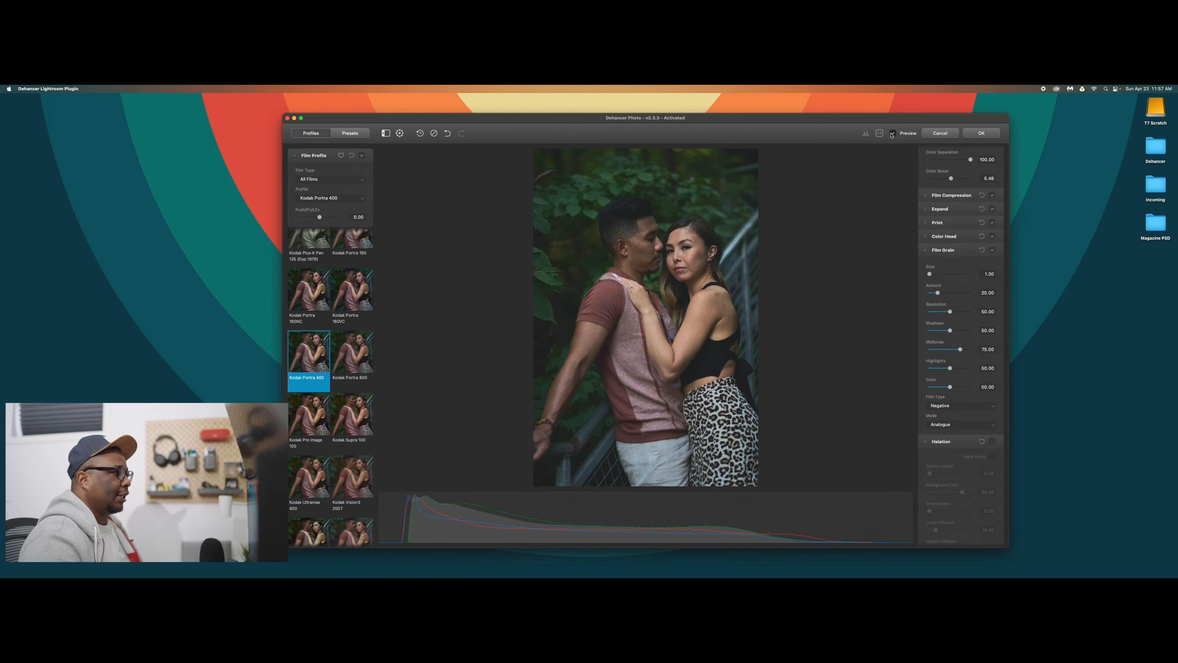
Inspect the couple's faces at 100% zoom and turn off Film Grain.
{"action": "left_click", "coordinate": [879, 133]}
{"action": "left_click_drag", "start_coordinate": [704, 230], "coordinate": [680, 469]}
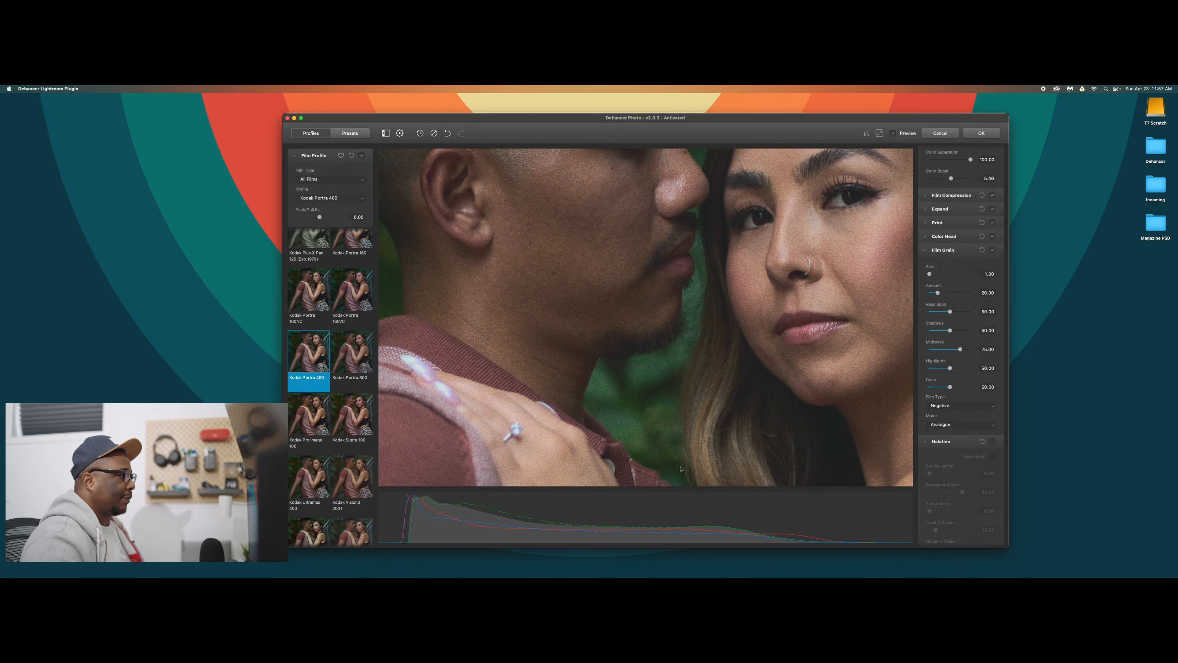
{"action": "left_click_drag", "start_coordinate": [676, 352], "coordinate": [626, 395]}
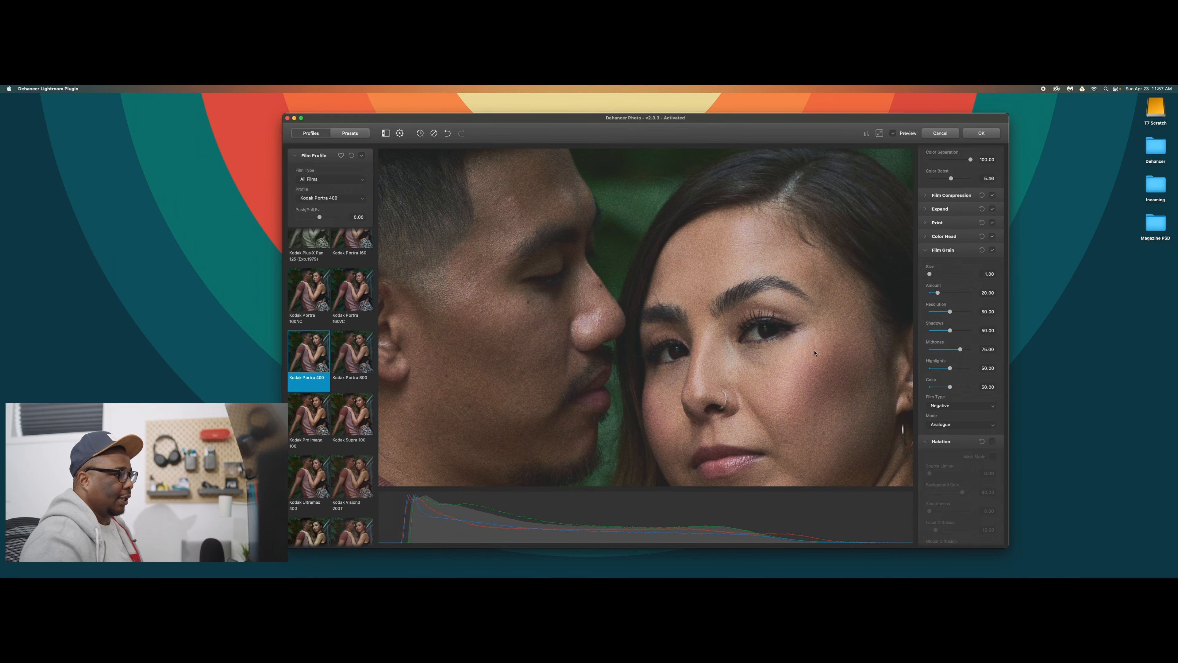
{"action": "left_click", "coordinate": [992, 251]}
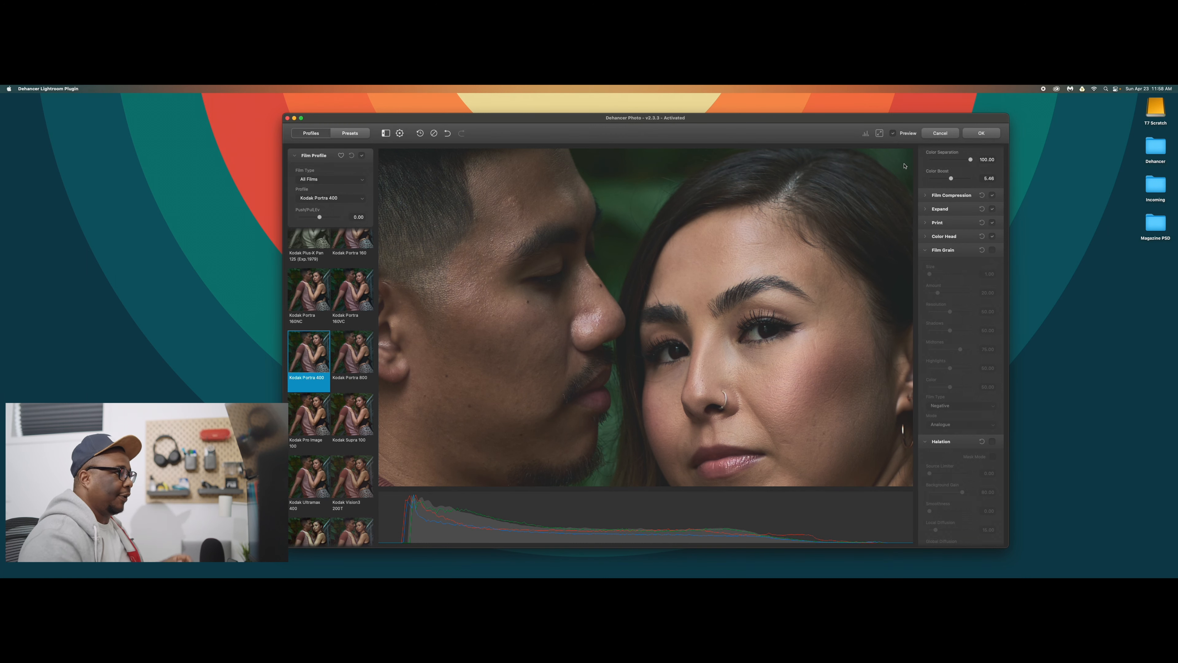
Compare the skin tones before and after the film look at 100% zoom, and fit the photo back in view.
{"action": "left_click", "coordinate": [892, 134]}
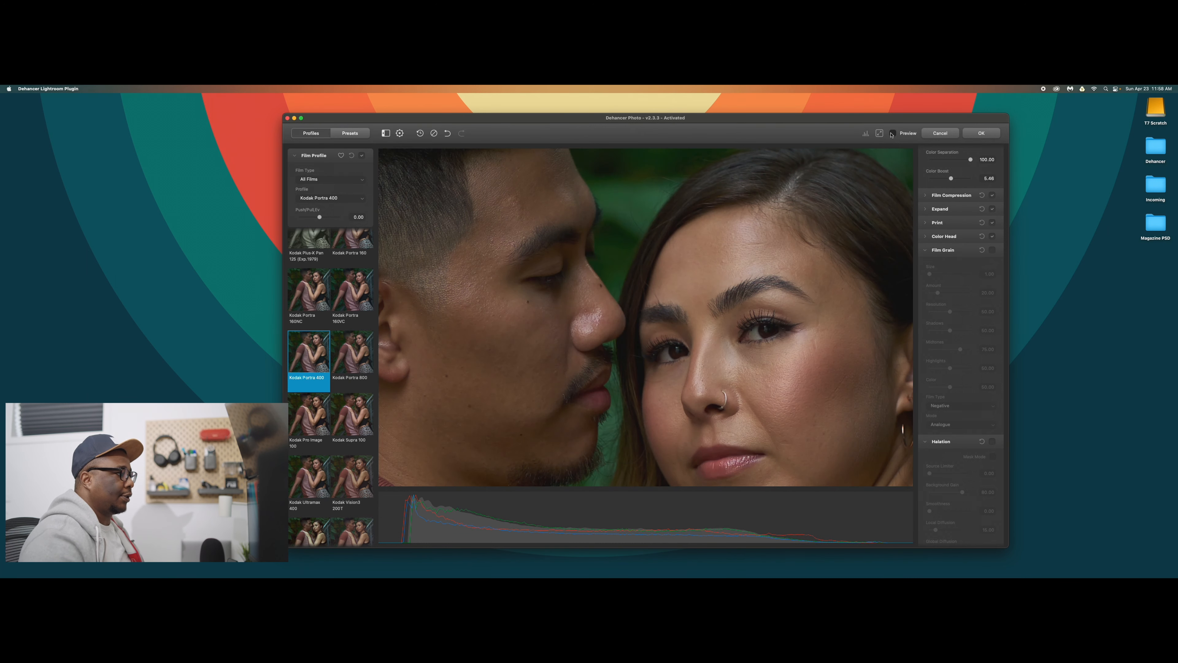
{"action": "left_click", "coordinate": [891, 135]}
{"action": "left_click", "coordinate": [891, 134]}
{"action": "left_click", "coordinate": [891, 135]}
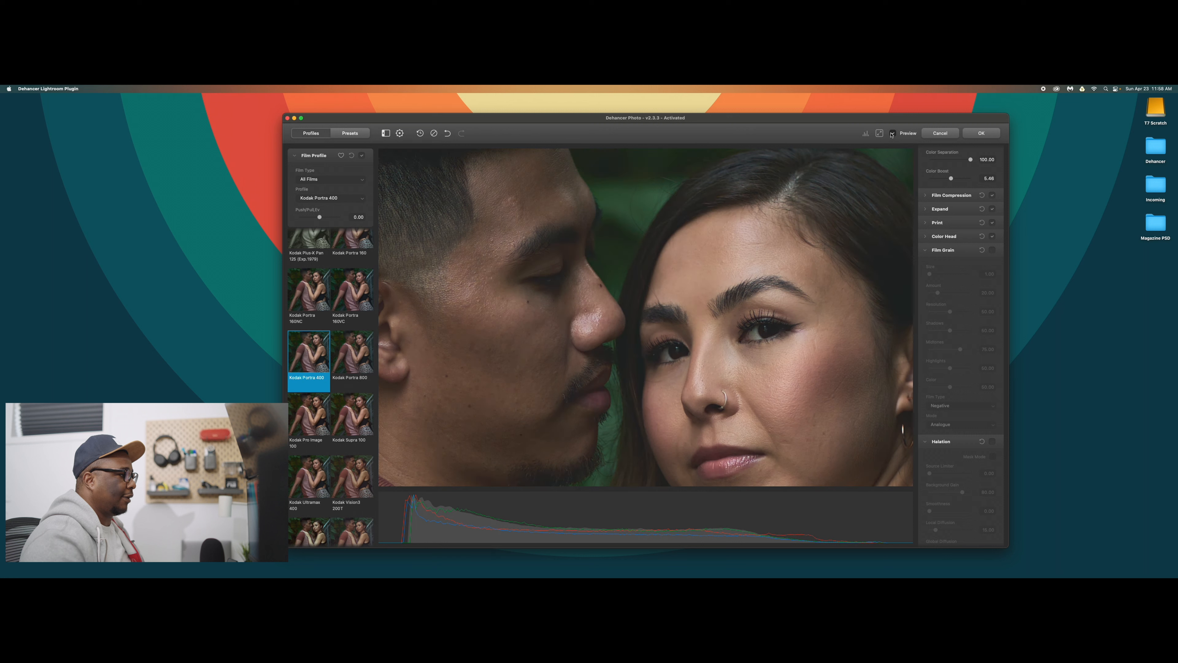
{"action": "left_click", "coordinate": [891, 134]}
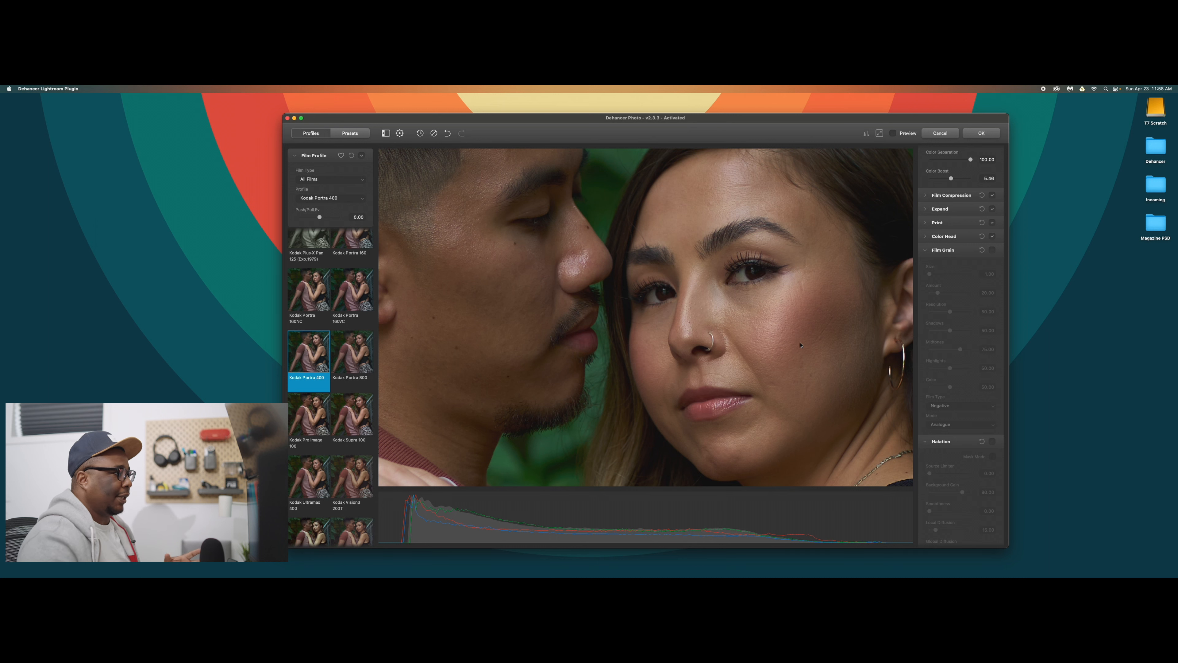
{"action": "left_click", "coordinate": [892, 135]}
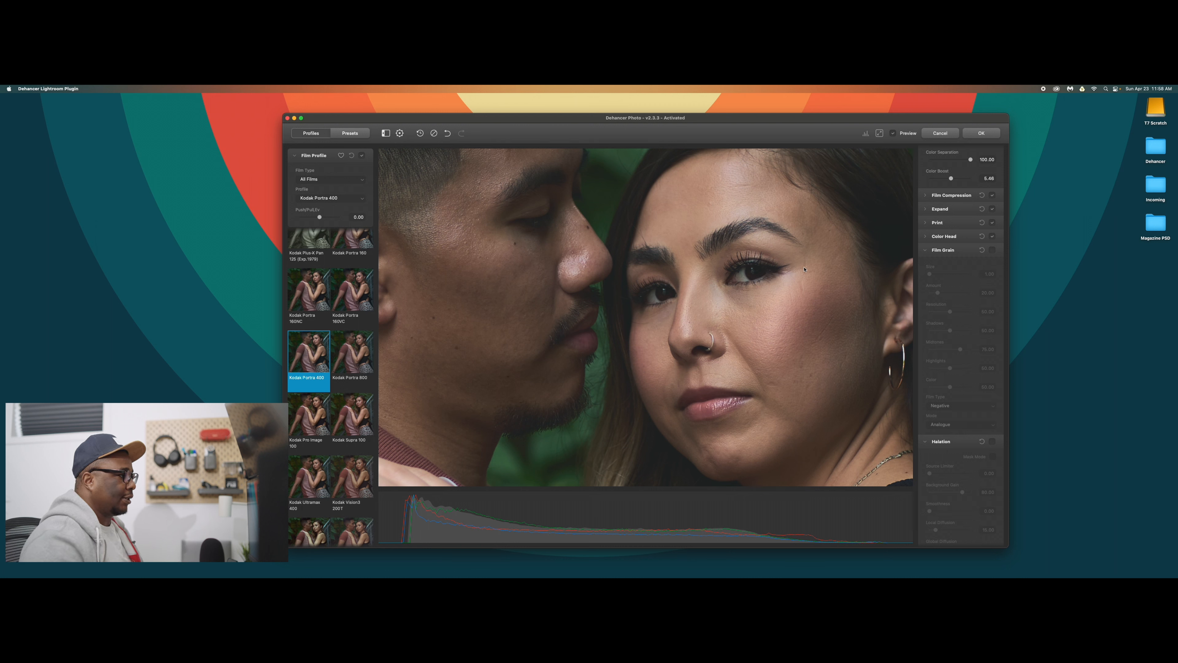
{"action": "left_click", "coordinate": [878, 134]}
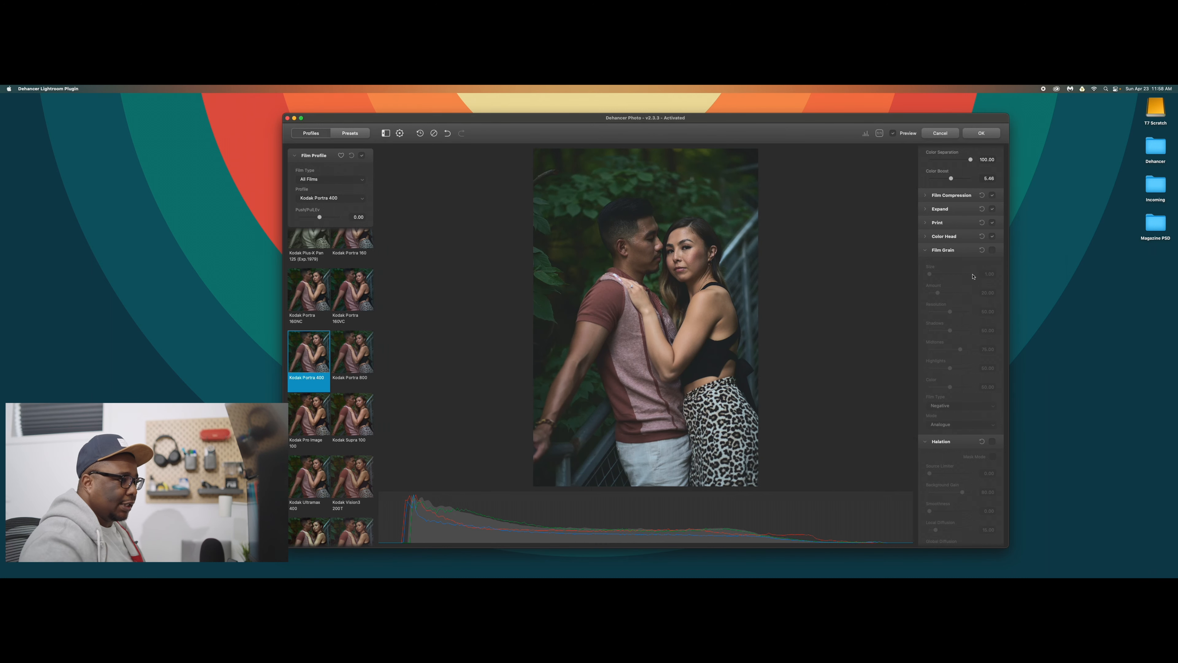
Collapse the Film Grain, Halation, Bloom and Vignette sections.
{"action": "left_click", "coordinate": [961, 252]}
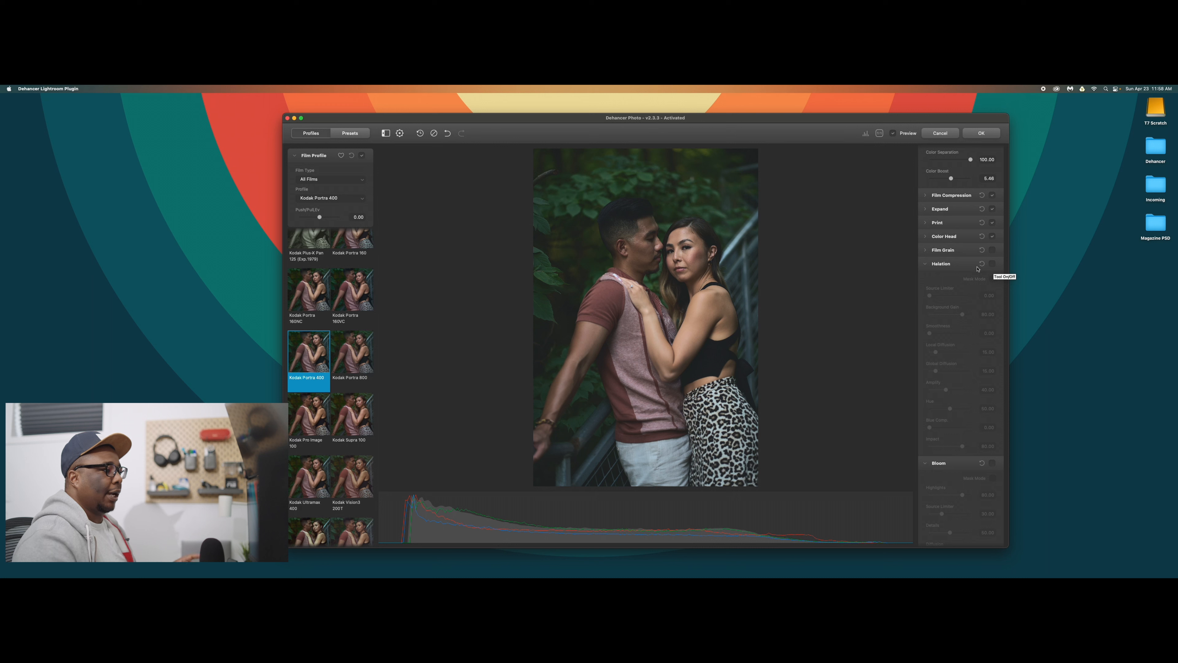
{"action": "left_click", "coordinate": [965, 263]}
{"action": "left_click", "coordinate": [973, 279]}
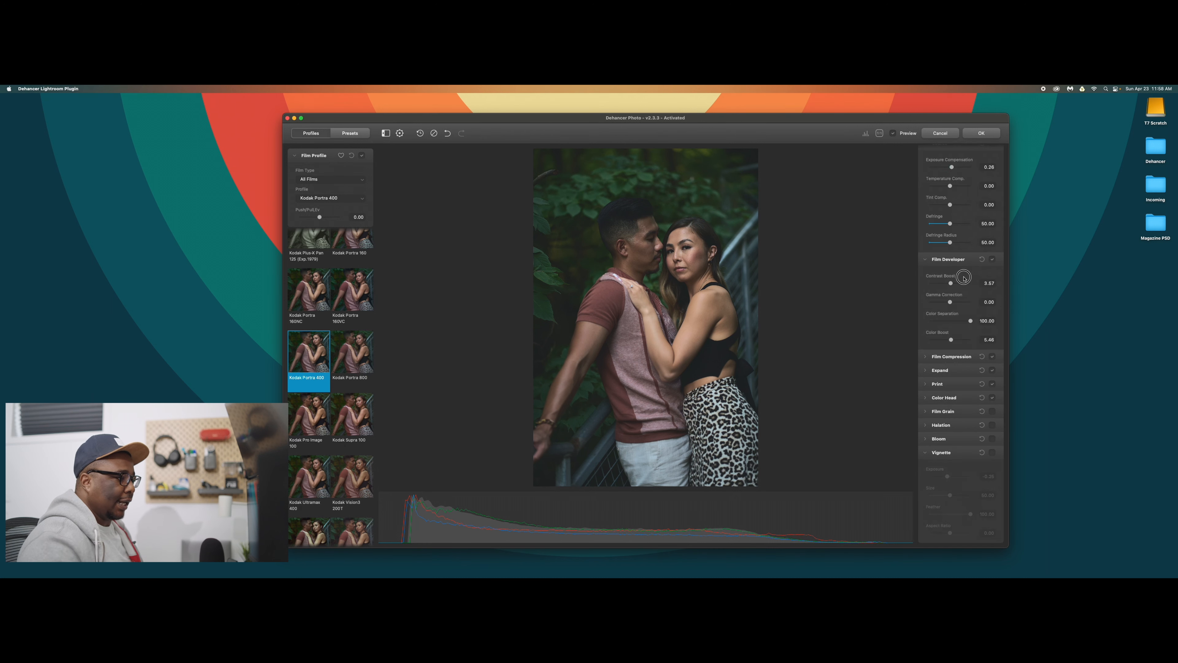
{"action": "left_click", "coordinate": [963, 456]}
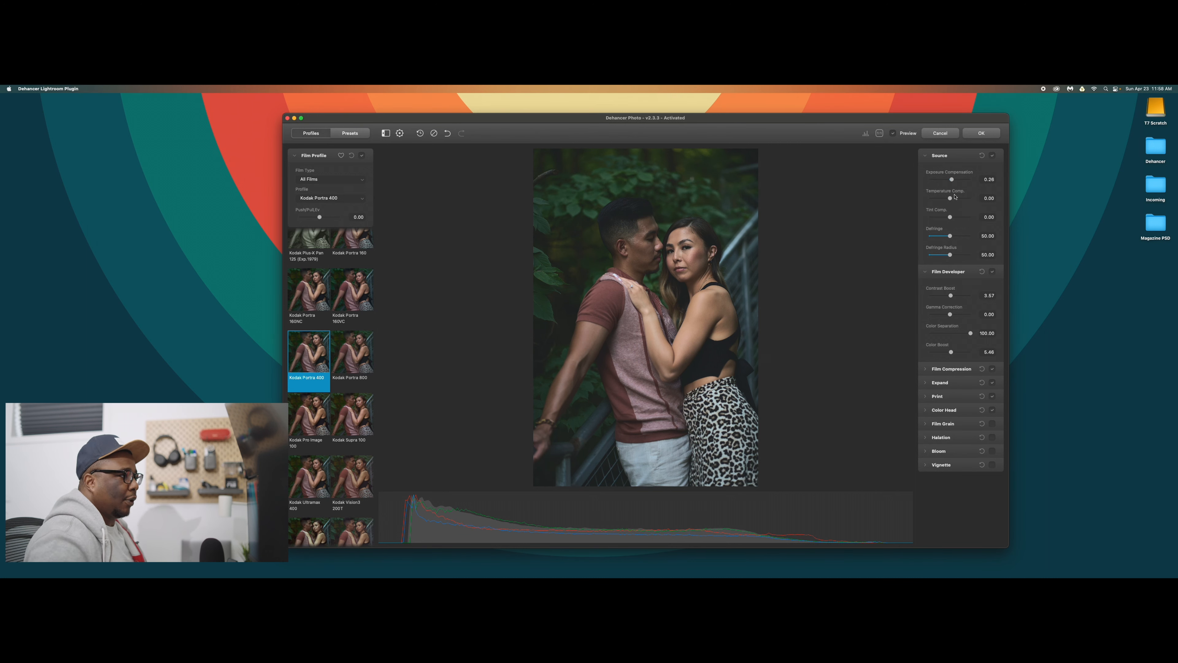
Set the source exposure compensation to 0.46, temperature to about 15, defringe radius to about 54, and the film developer's contrast boost to about 8.
{"action": "left_click_drag", "start_coordinate": [950, 200], "coordinate": [954, 181]}
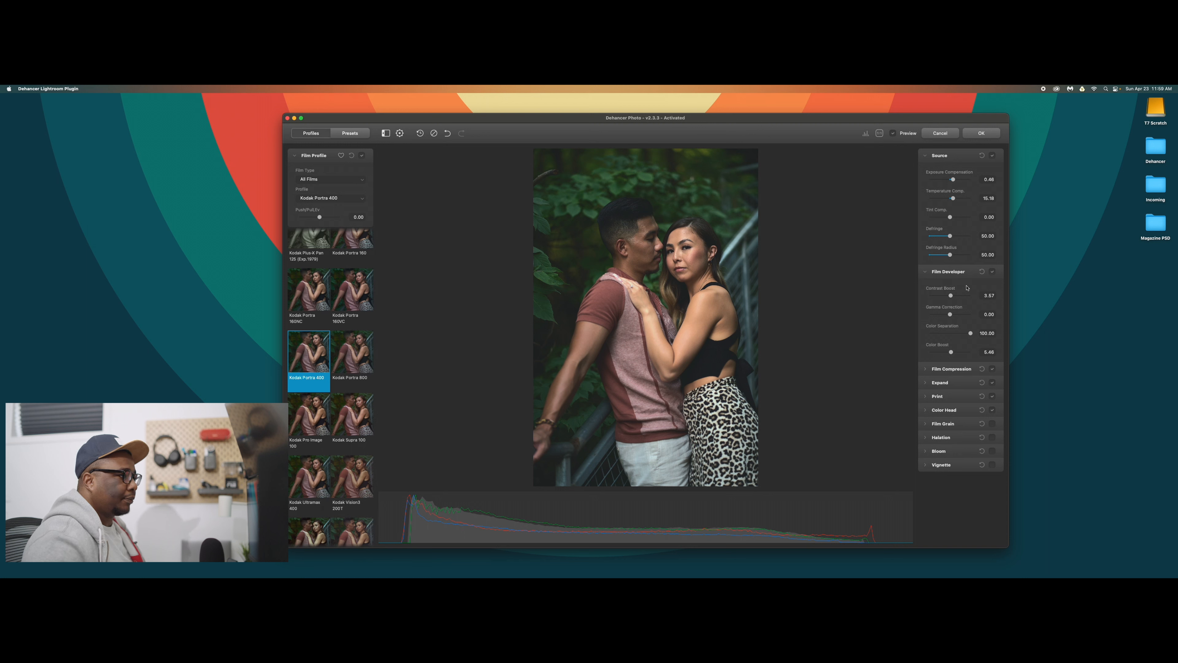
{"action": "left_click_drag", "start_coordinate": [951, 256], "coordinate": [952, 256]}
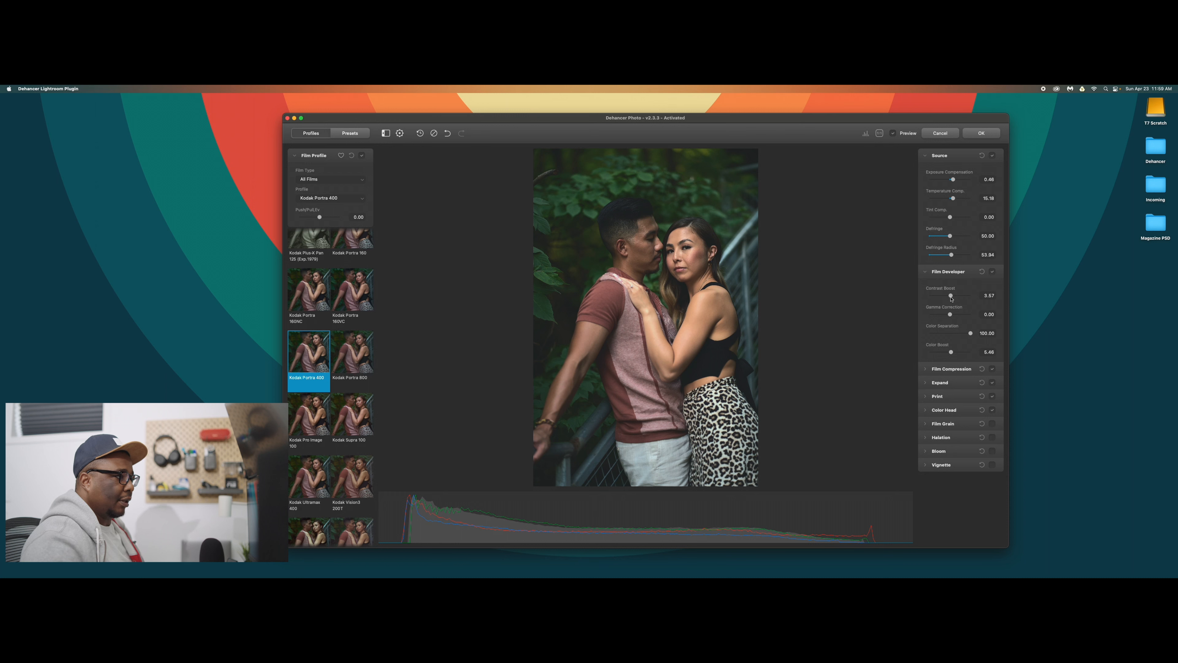
{"action": "left_click_drag", "start_coordinate": [951, 298], "coordinate": [952, 298]}
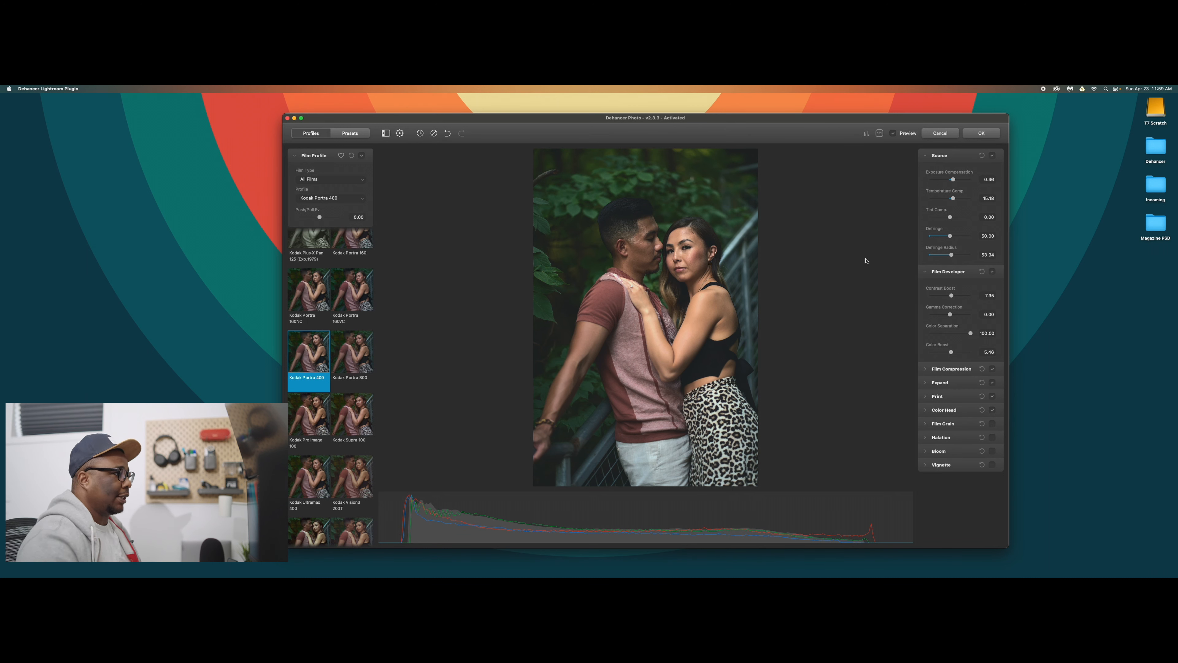
Compare the warmer, brighter film look with the original photo, leaving the preview on.
{"action": "left_click", "coordinate": [892, 133]}
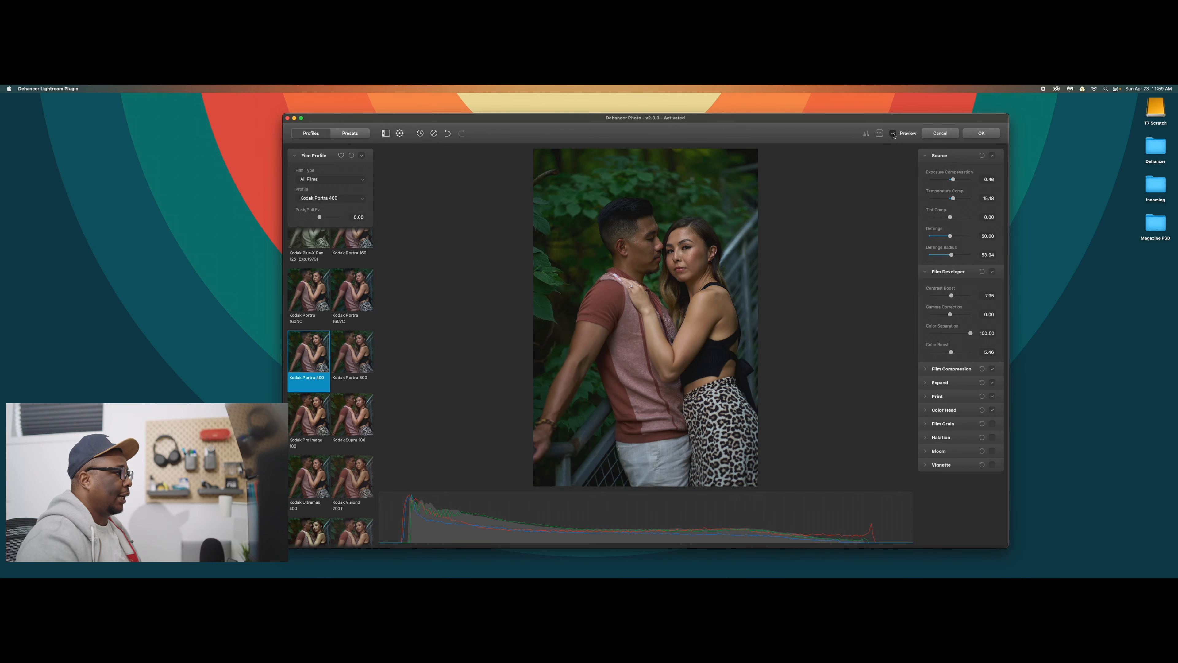
{"action": "left_click", "coordinate": [892, 134]}
{"action": "left_click", "coordinate": [892, 134]}
{"action": "left_click", "coordinate": [893, 133]}
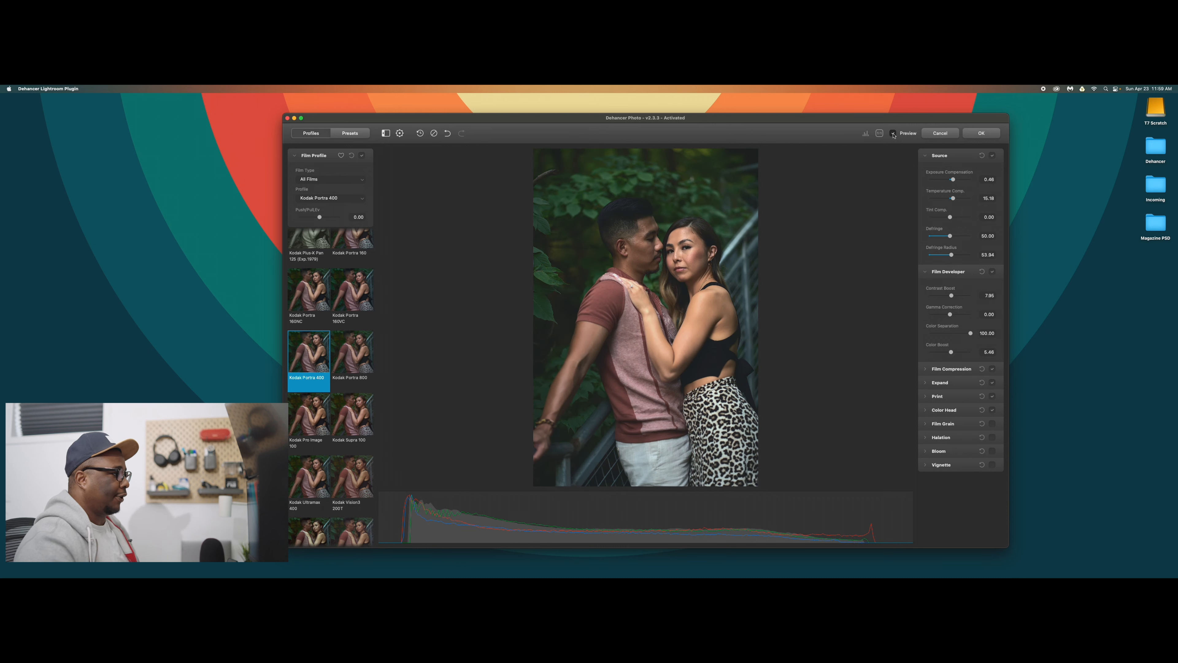